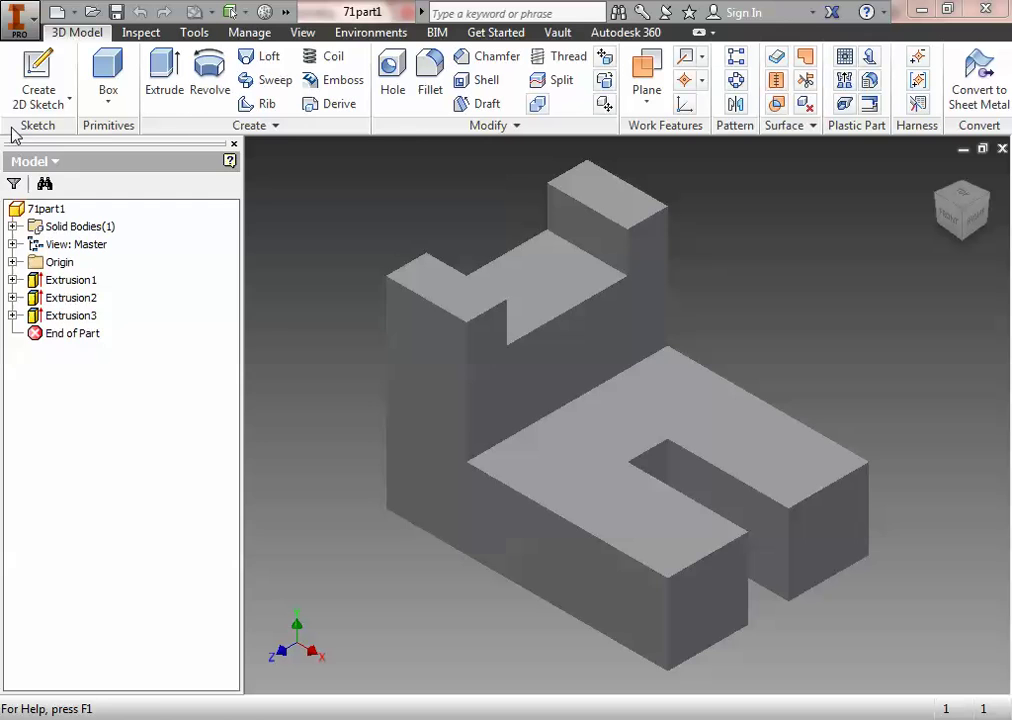
# Create a new drawing, Drawing2, from the Standard.idw template
pyautogui.click(17, 15)
pyautogui.click(52, 120)
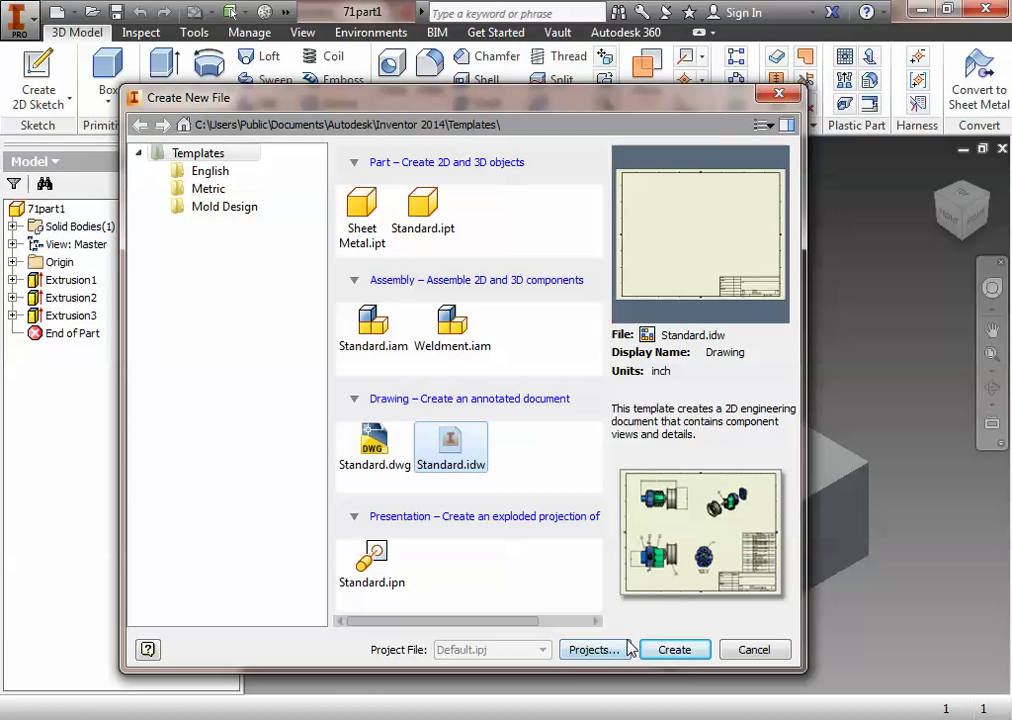
pyautogui.click(674, 649)
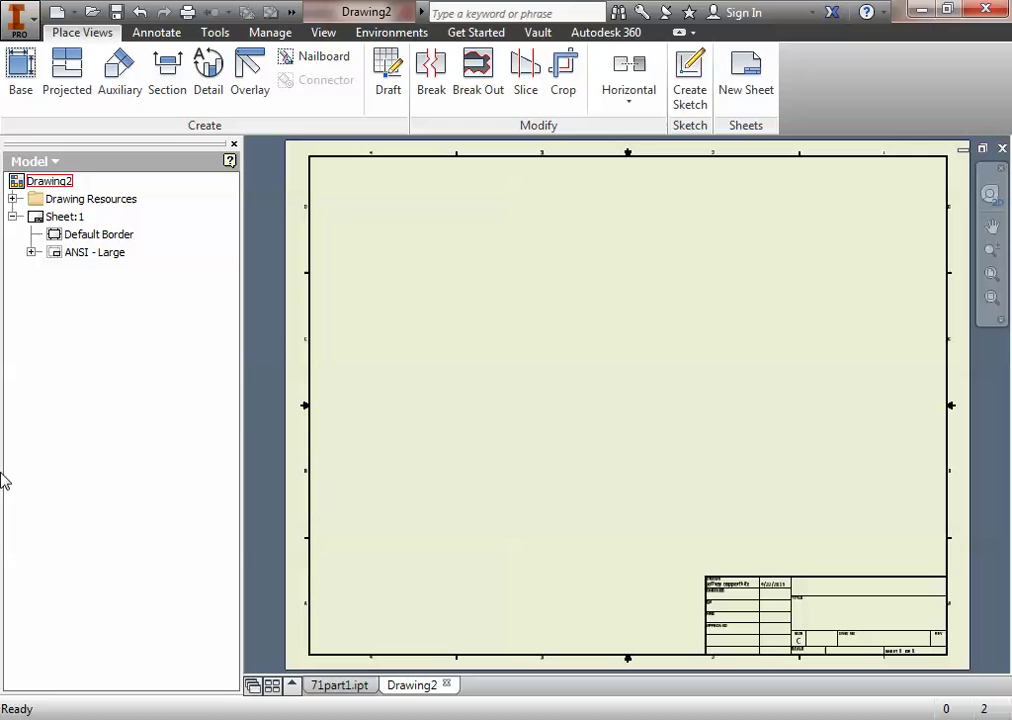
# Change Sheet:1 from C to A size so its border and title block are redrawn
pyautogui.rightClick(36, 218)
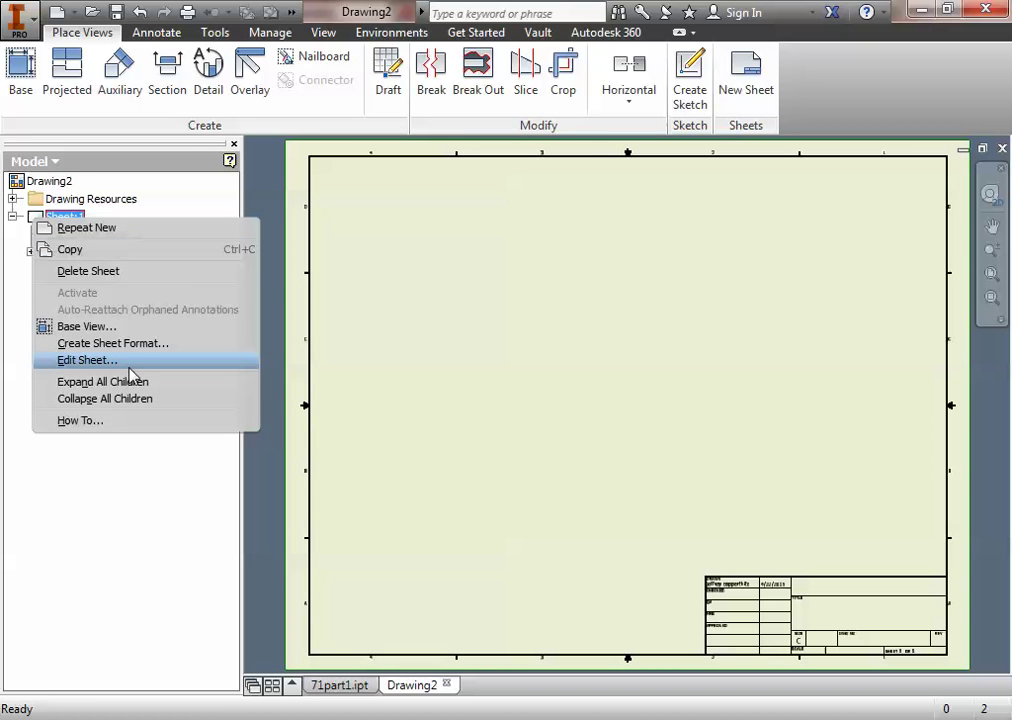
pyautogui.click(128, 358)
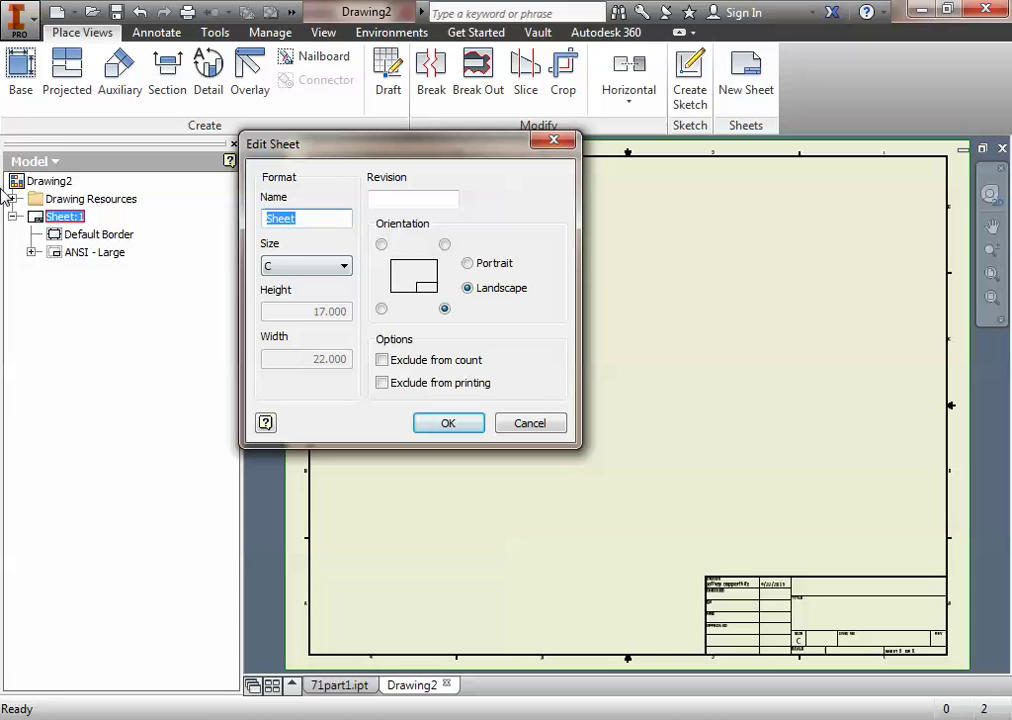
pyautogui.click(300, 266)
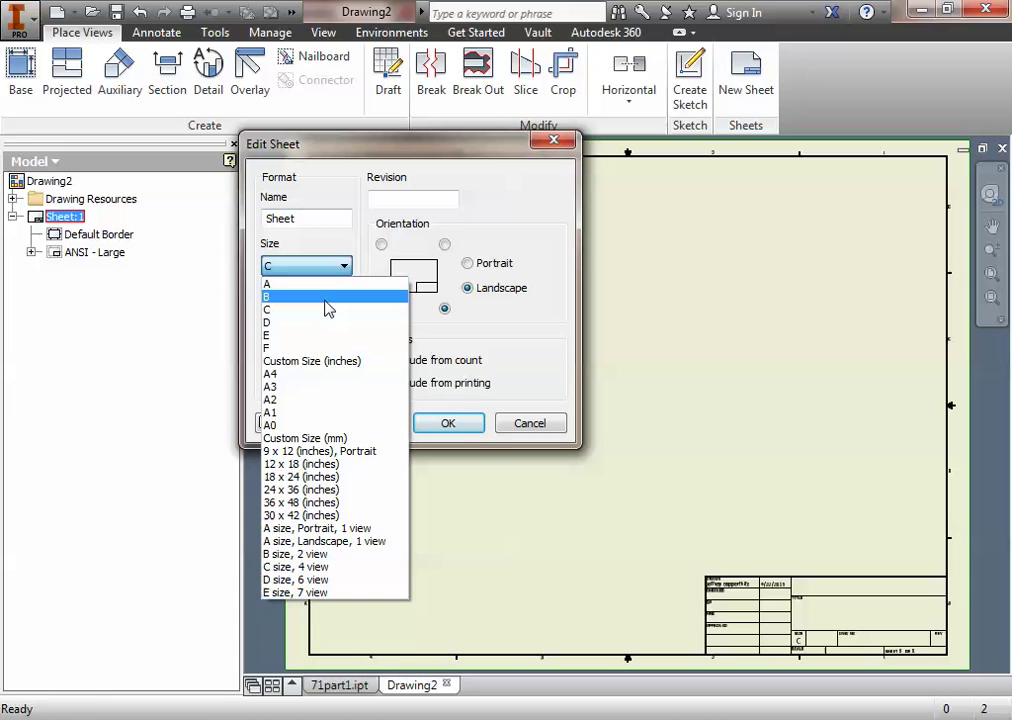
pyautogui.click(285, 285)
pyautogui.click(448, 424)
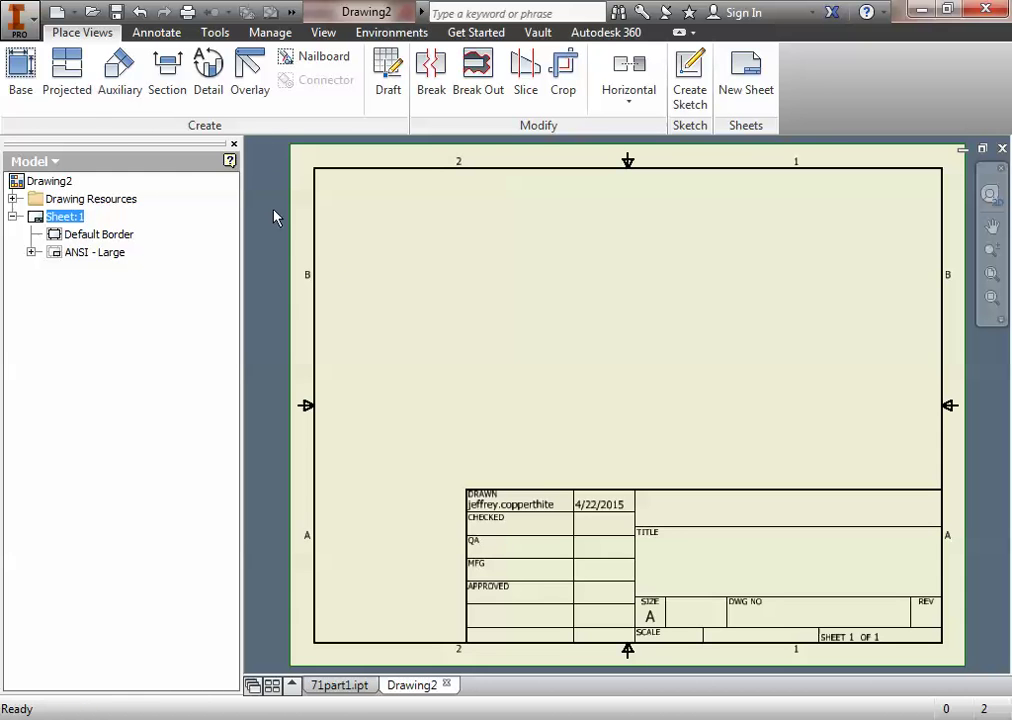
# Place the front base view of 71part1.ipt at the sheet's lower left
pyautogui.click(20, 92)
pyautogui.moveTo(490, 688); pyautogui.dragTo(289, 187)
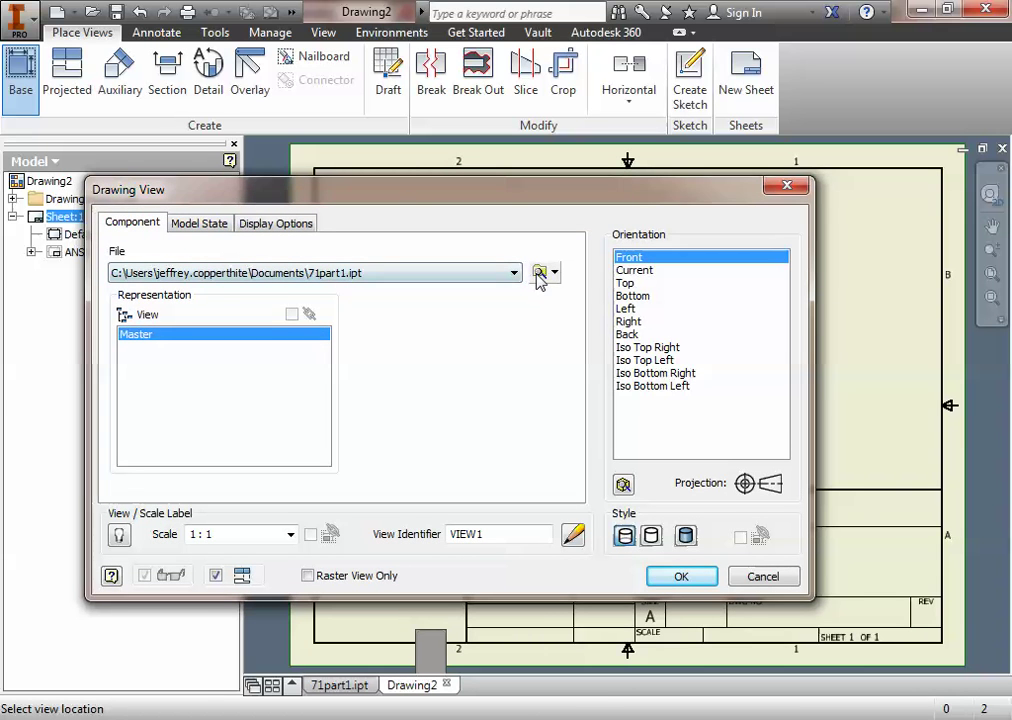
pyautogui.moveTo(492, 183)
pyautogui.mouseDown()
pyautogui.moveTo(505, 190)
pyautogui.moveTo(613, 565)
pyautogui.mouseUp()
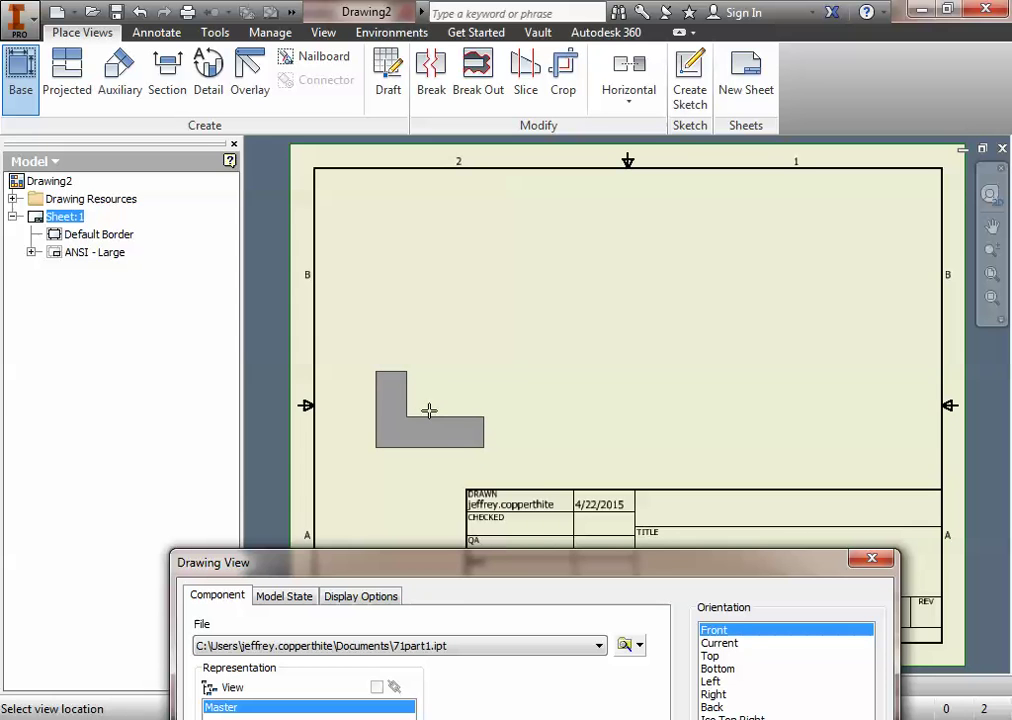
pyautogui.click(429, 411)
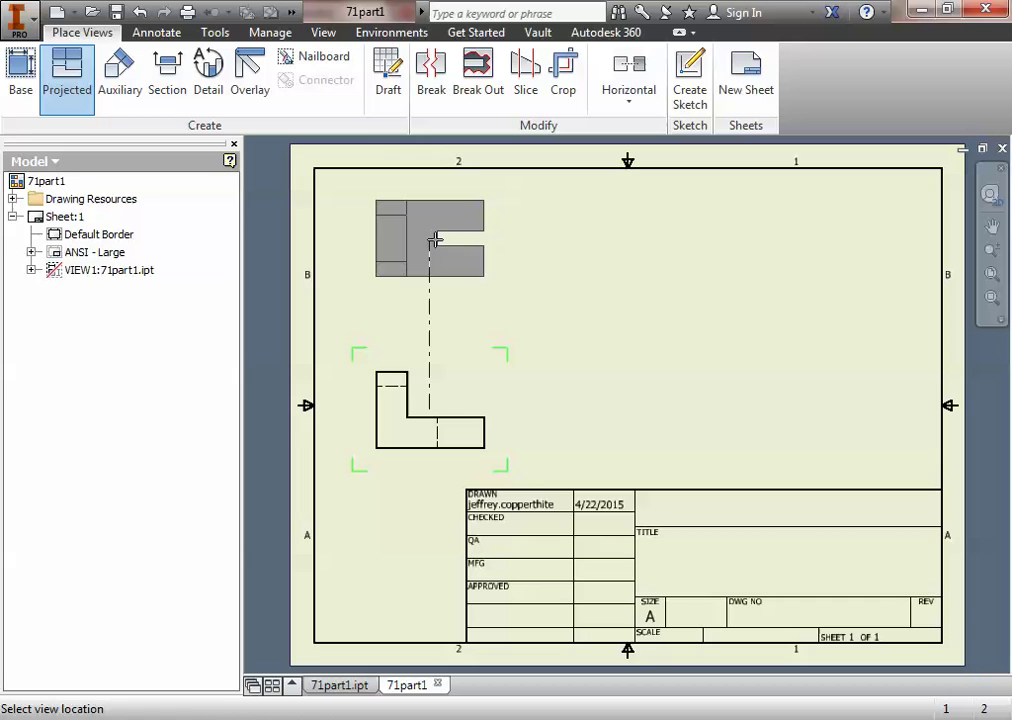
# Project top, right side and isometric views from the front view
pyautogui.click(431, 238)
pyautogui.click(785, 410)
pyautogui.click(780, 252)
pyautogui.rightClick(778, 253)
pyautogui.click(852, 253)
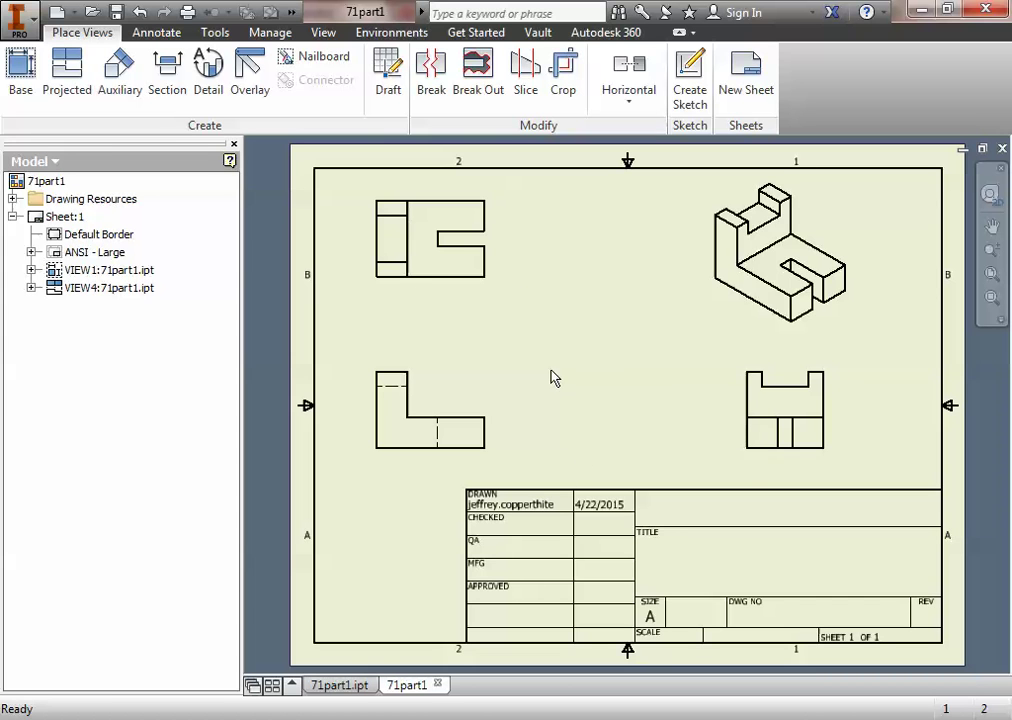
# Add a .50 vertical dimension beside the top view's right edge
pyautogui.scroll(-1, 5, 90)
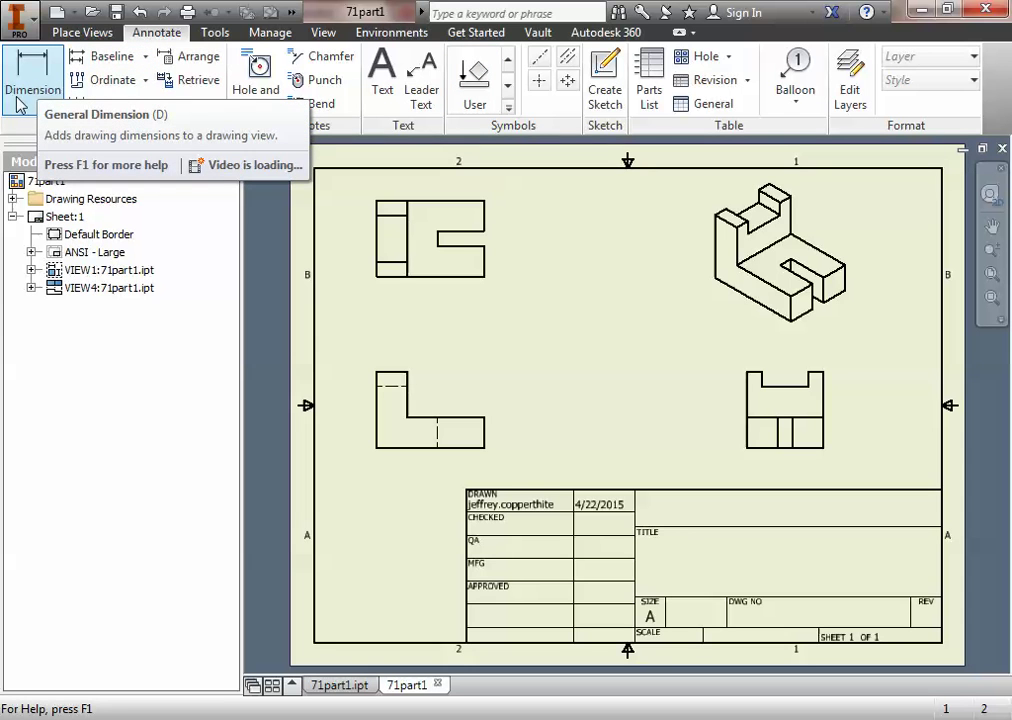
pyautogui.press('d')
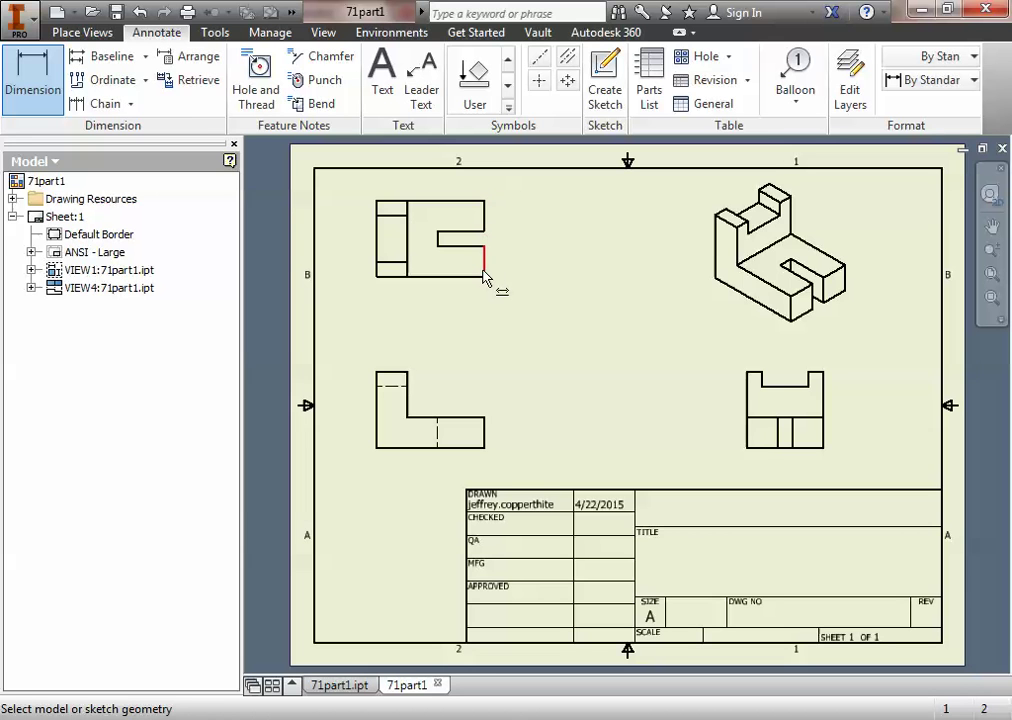
pyautogui.click(484, 274)
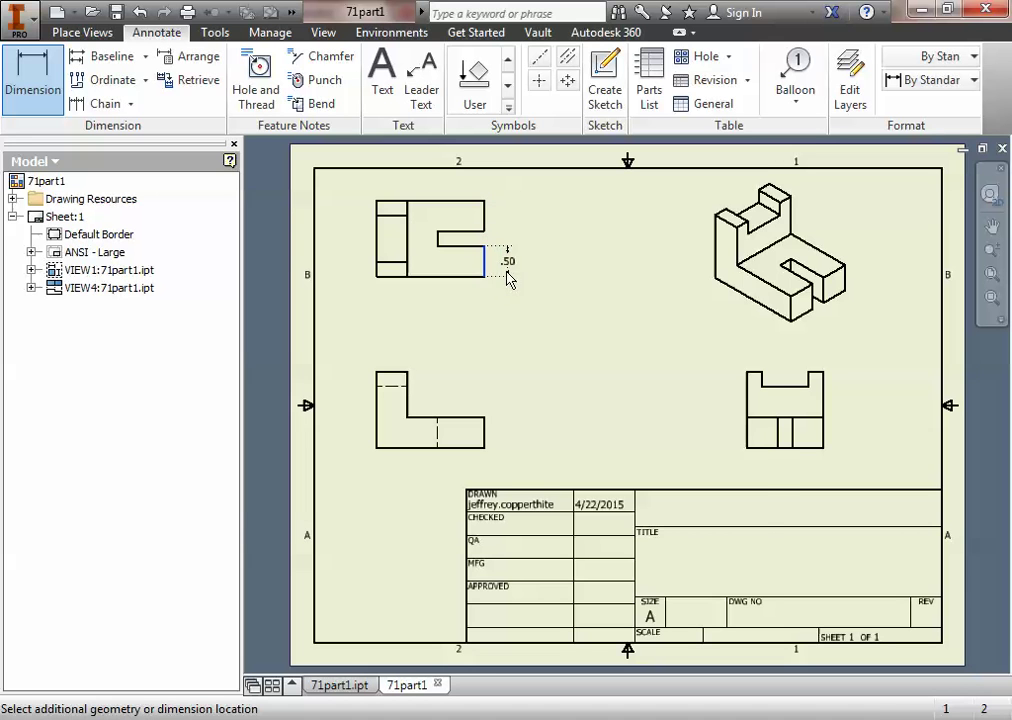
pyautogui.click(507, 279)
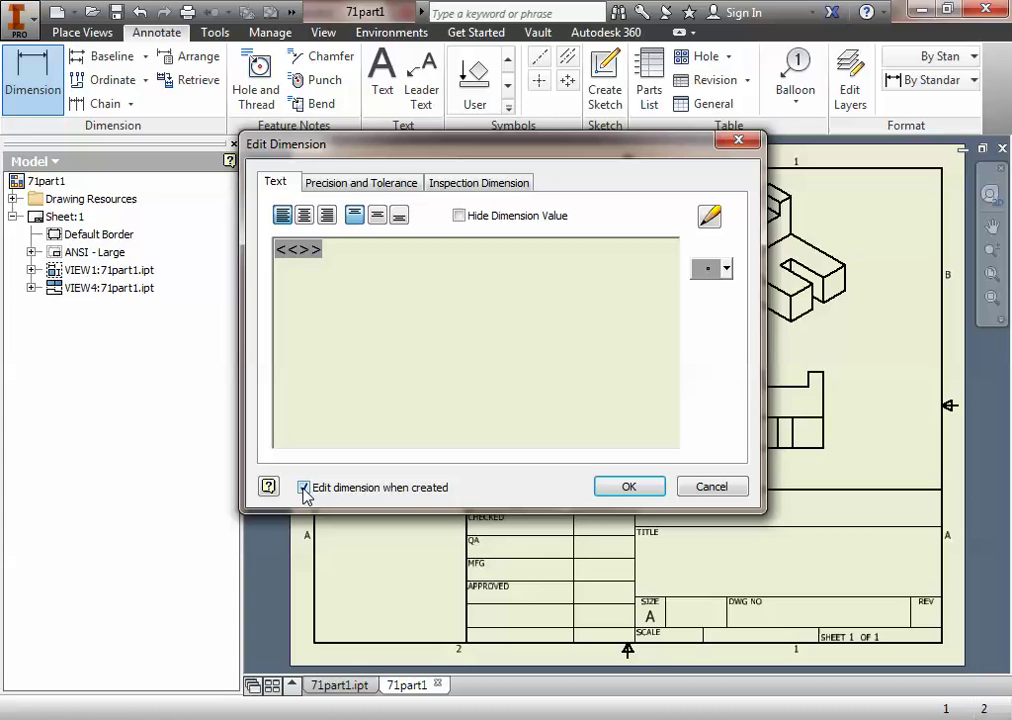
pyautogui.click(621, 486)
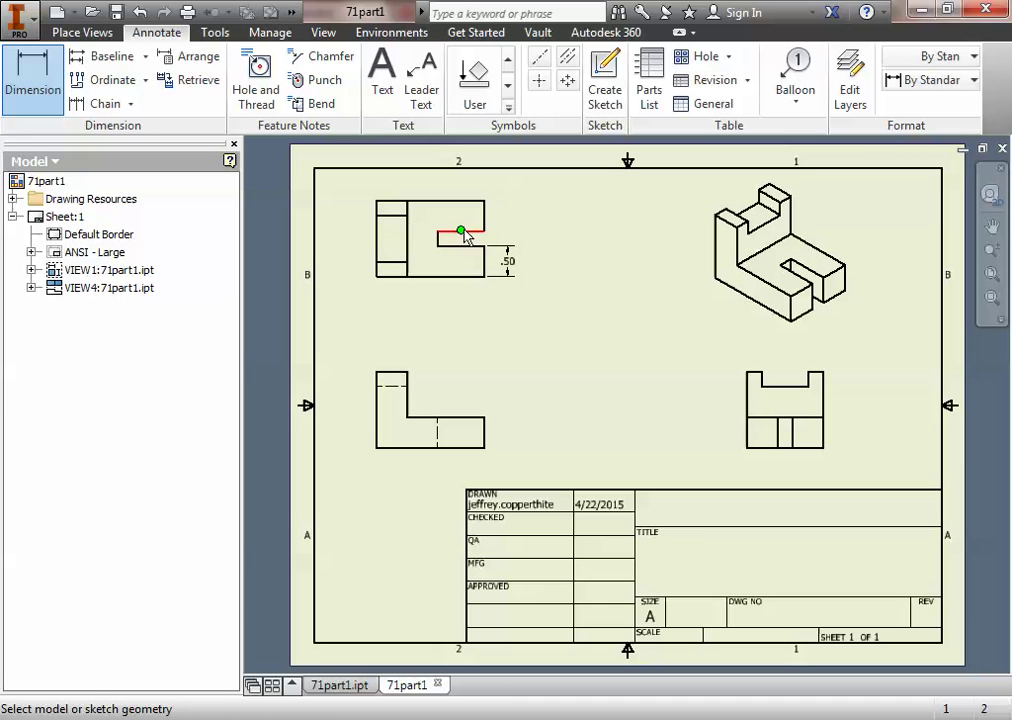
# Add .75 and 1.25 datum dimensions measured from the top view's bottom edge
pyautogui.click(462, 276)
pyautogui.click(472, 231)
pyautogui.click(530, 241)
pyautogui.click(448, 278)
pyautogui.click(461, 202)
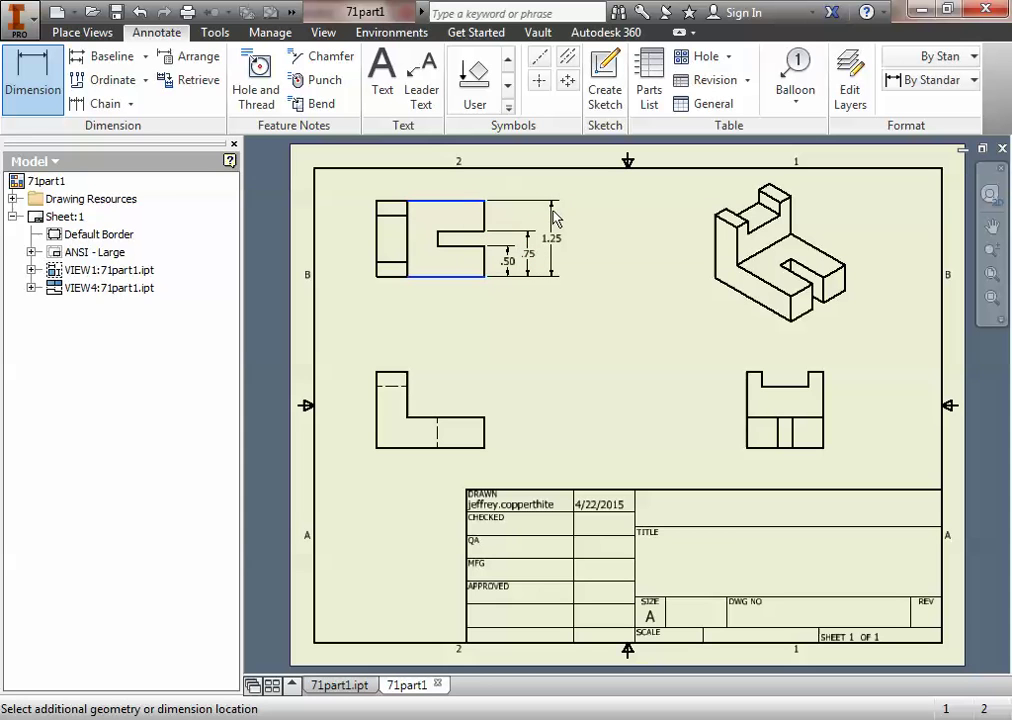
pyautogui.click(555, 235)
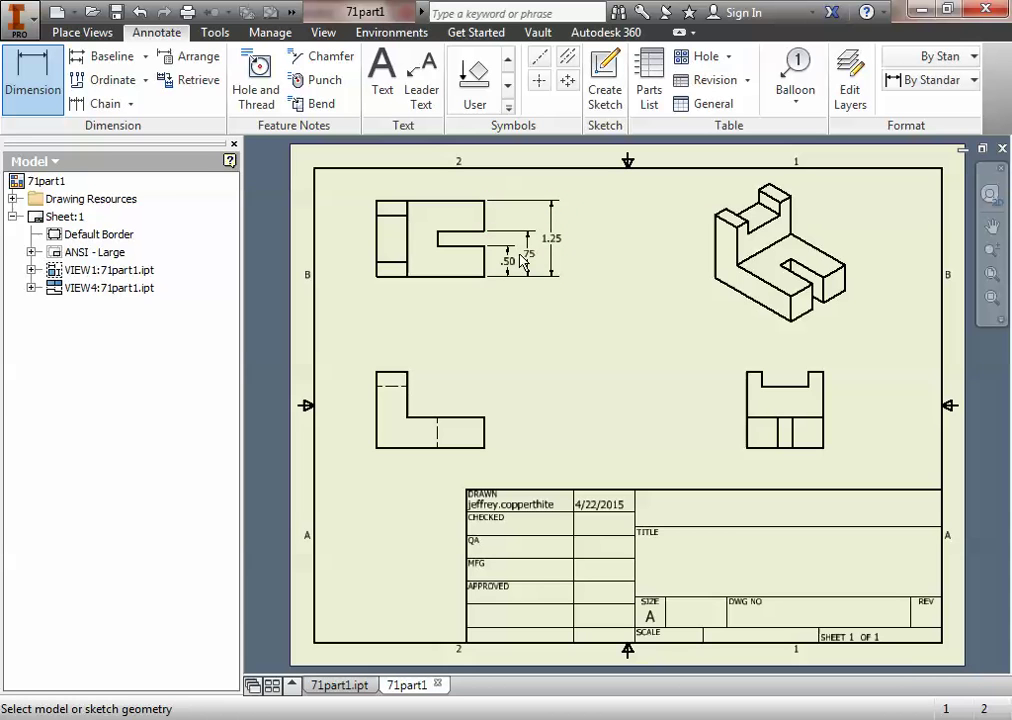
pyautogui.click(555, 218)
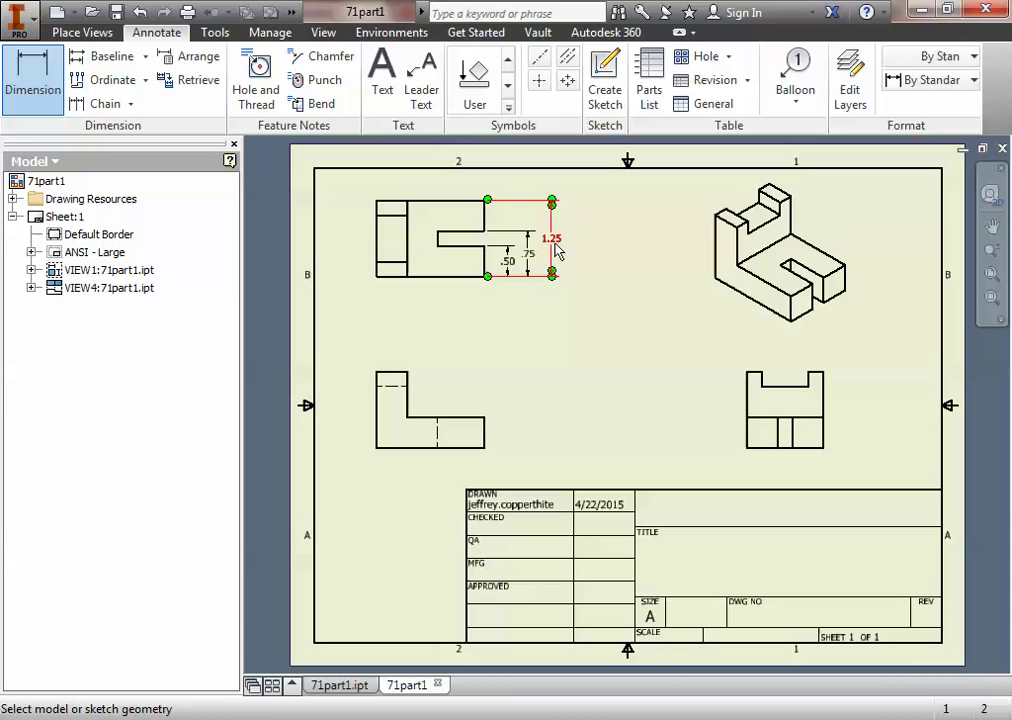
pyautogui.click(668, 268)
pyautogui.press('Escape')
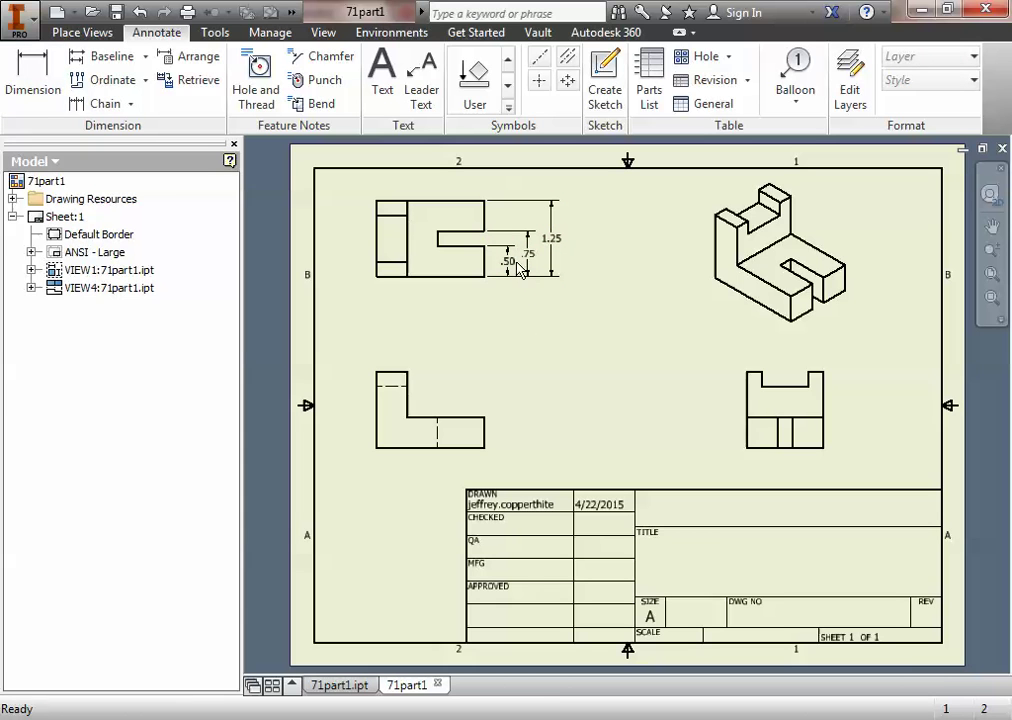
# Create dimension style Default (ANSI)-01 from the .50 dimension with Inline - Vertical vertical text
pyautogui.click(516, 269)
pyautogui.rightClick(515, 269)
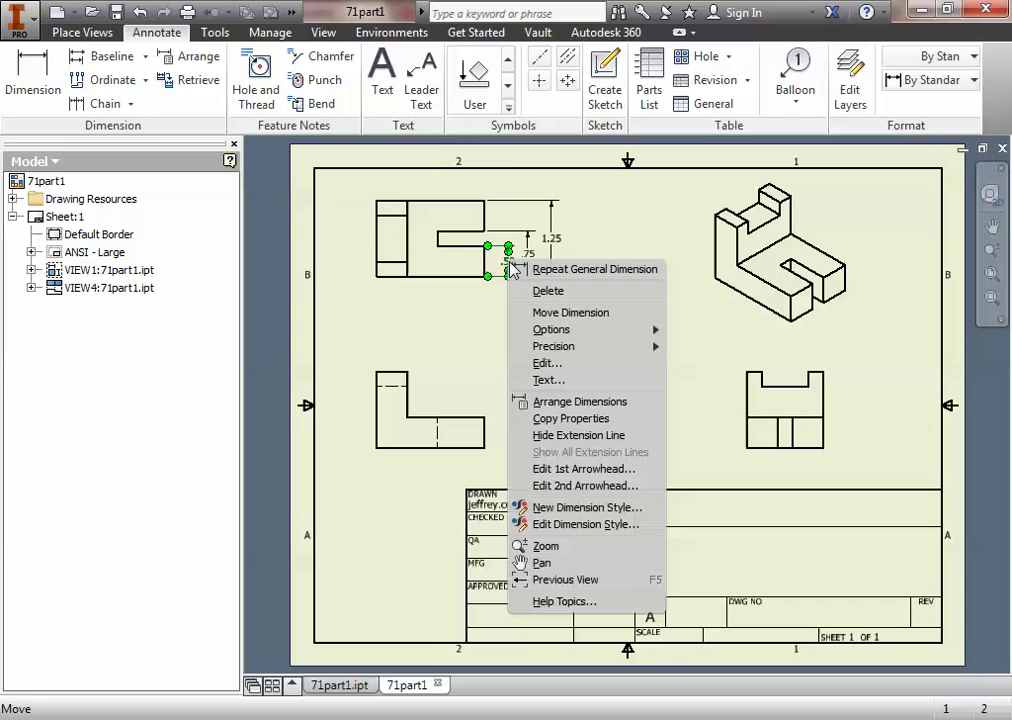
pyautogui.click(575, 512)
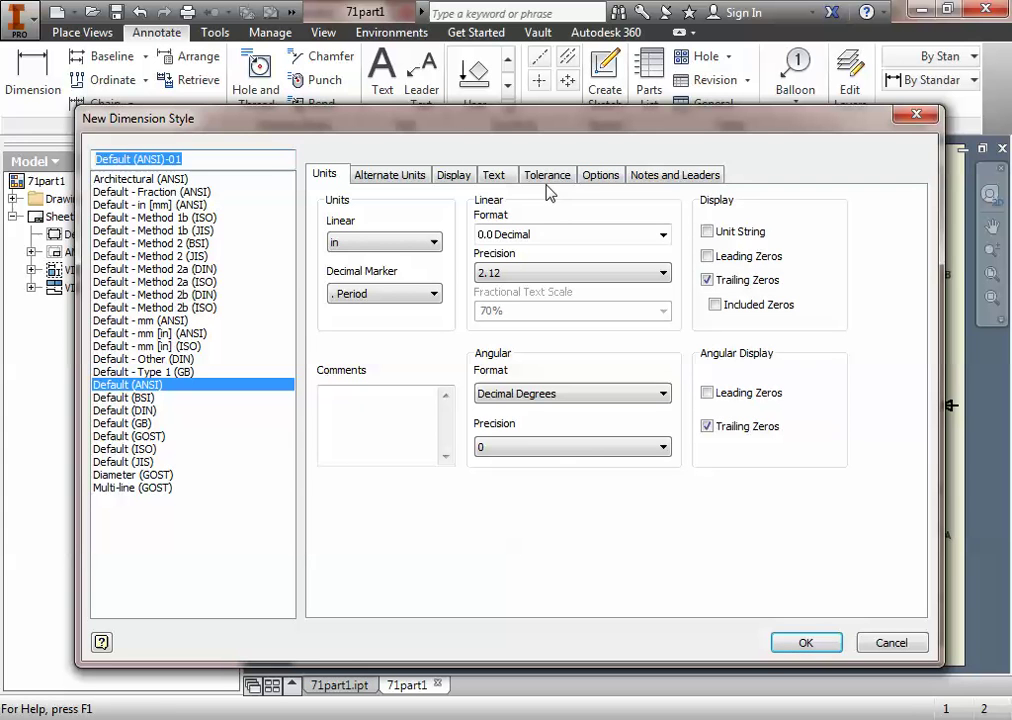
pyautogui.click(495, 178)
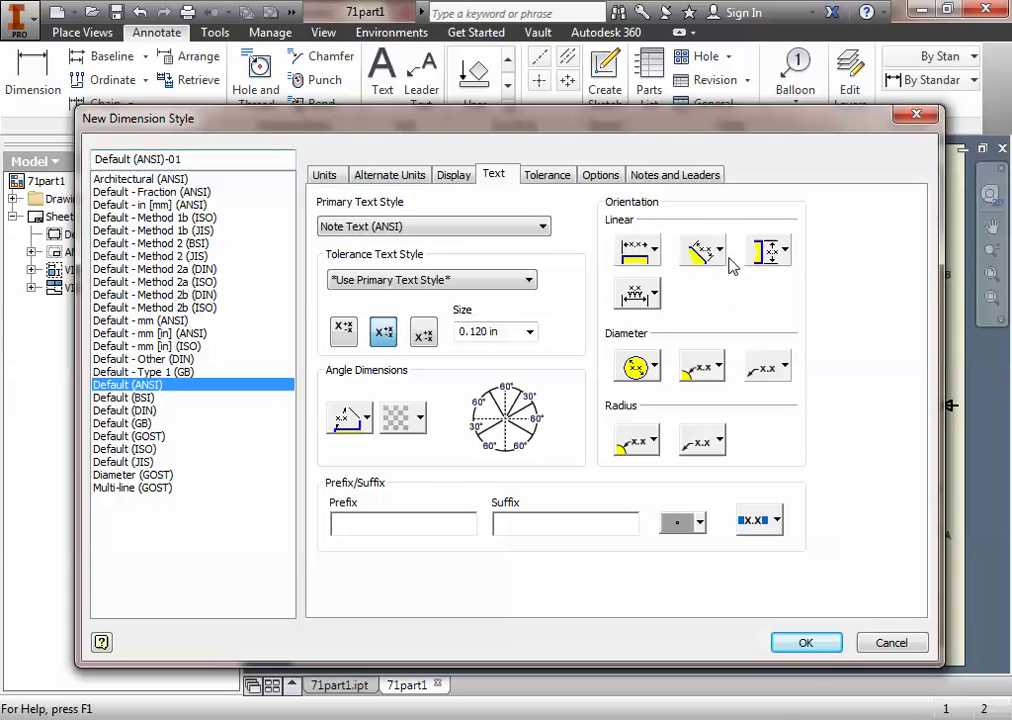
pyautogui.click(656, 253)
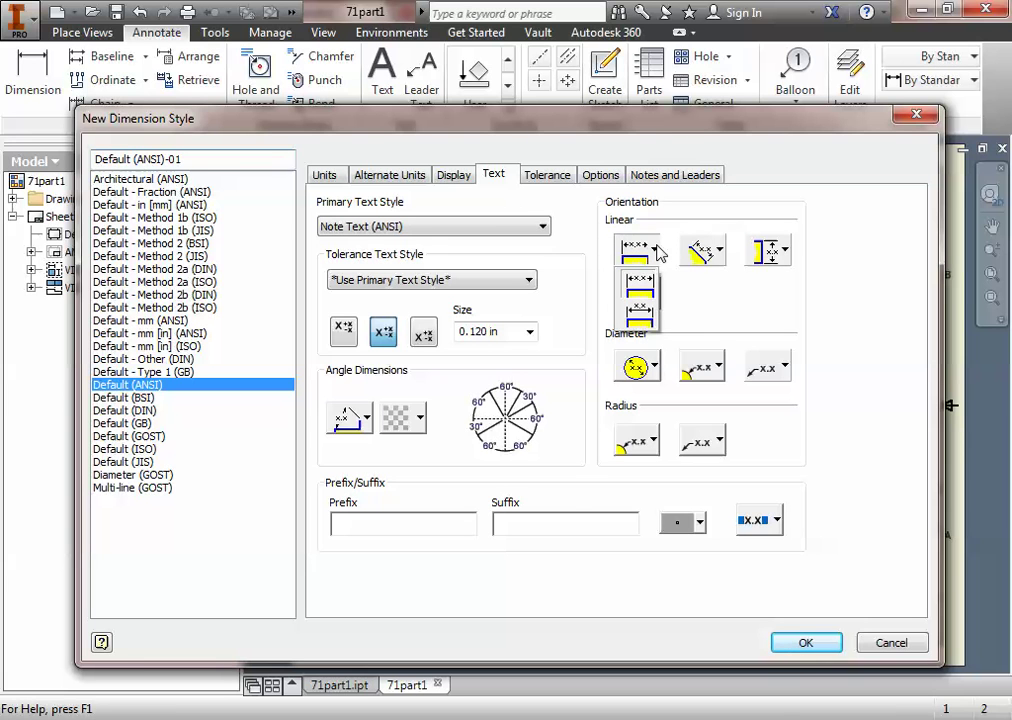
pyautogui.click(720, 252)
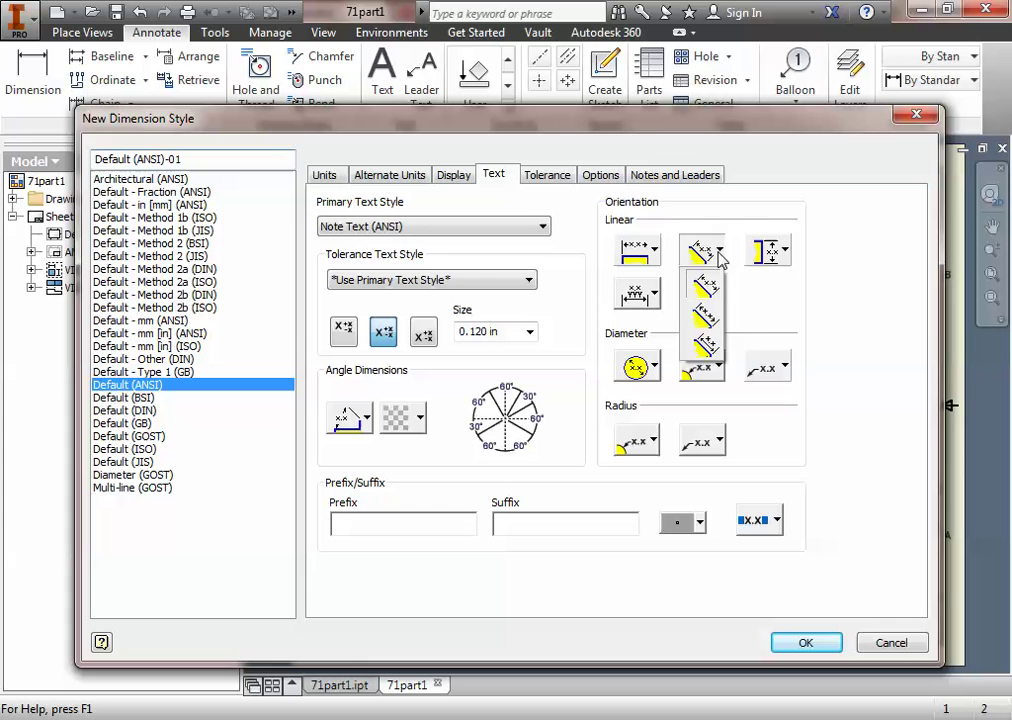
pyautogui.click(786, 252)
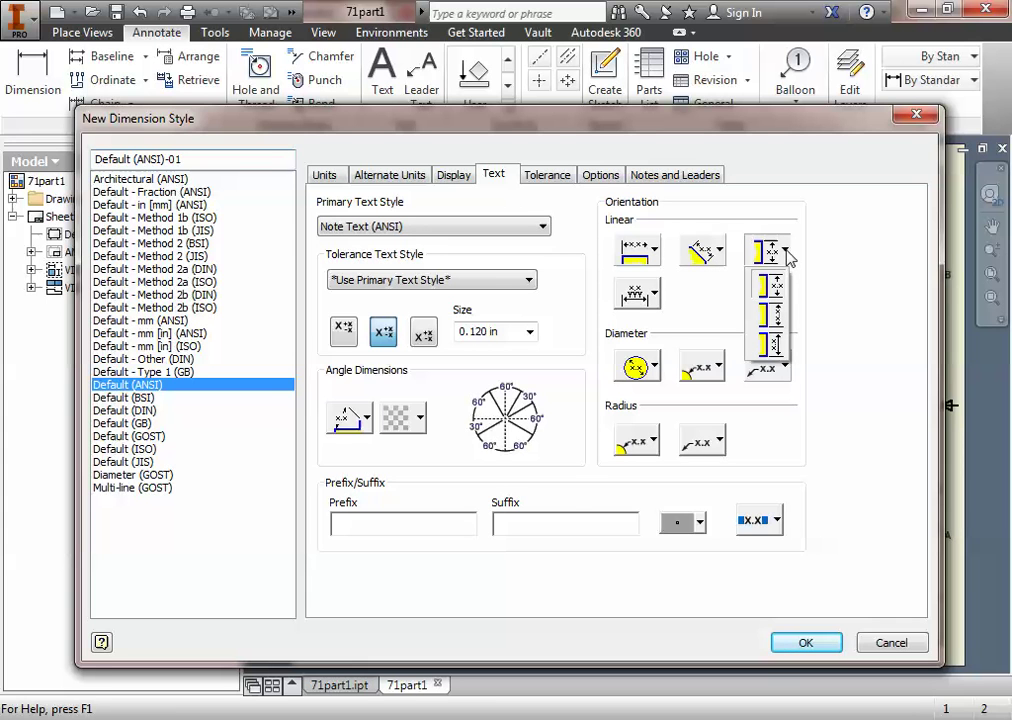
pyautogui.click(776, 316)
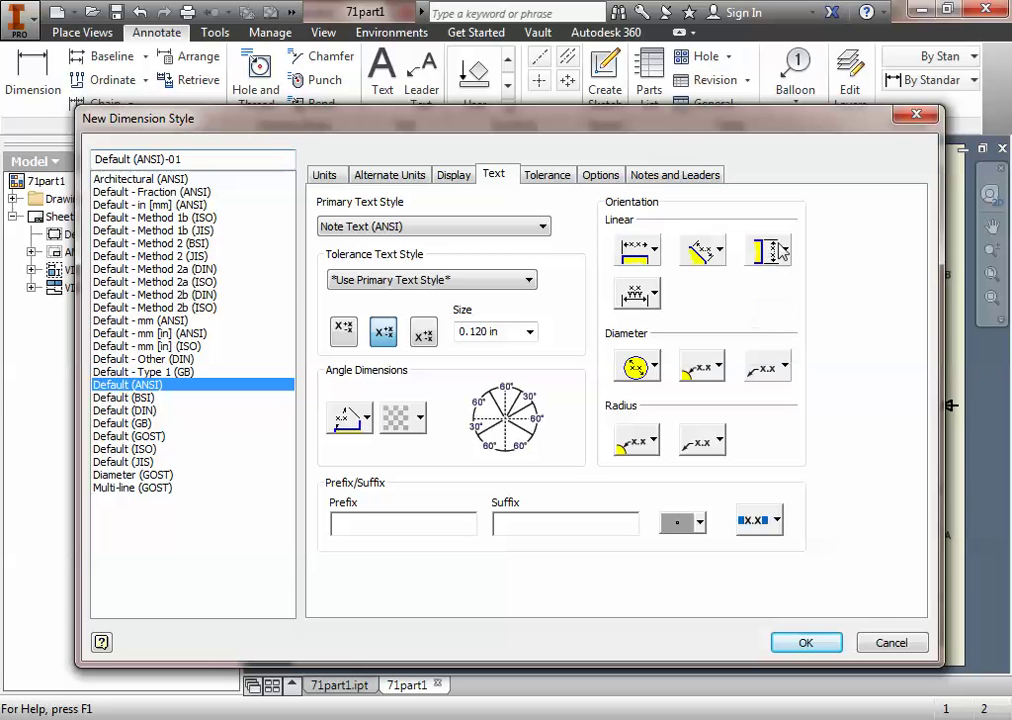
# Save the new style and apply Default (ANSI)-01 to the .50, .75 and 1.25 dimensions
pyautogui.click(805, 642)
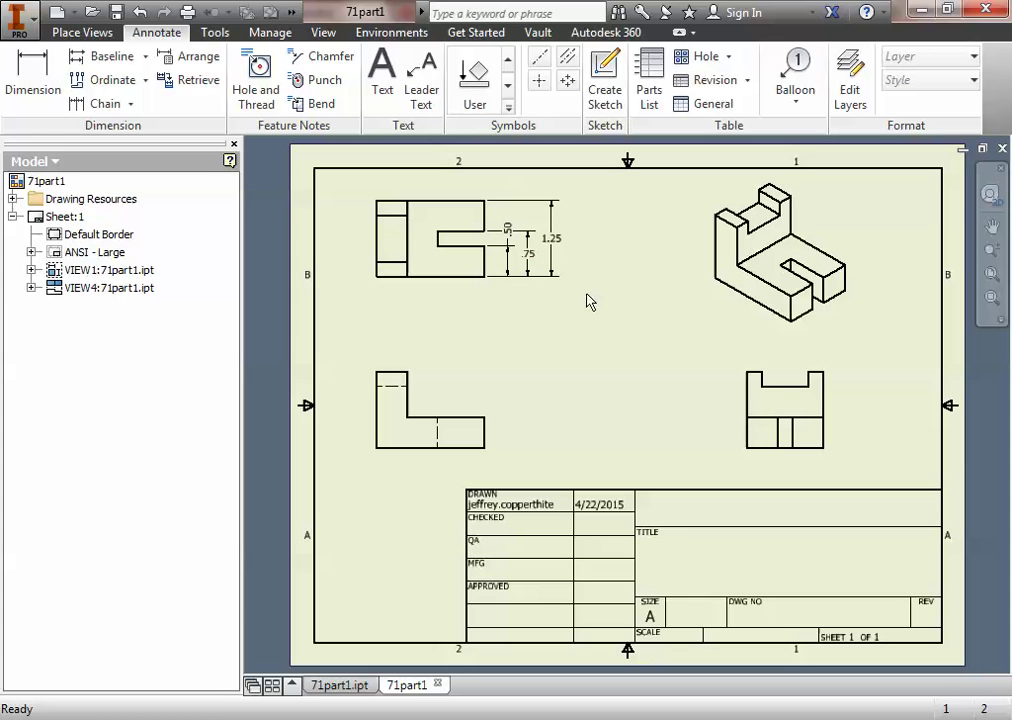
pyautogui.click(537, 260)
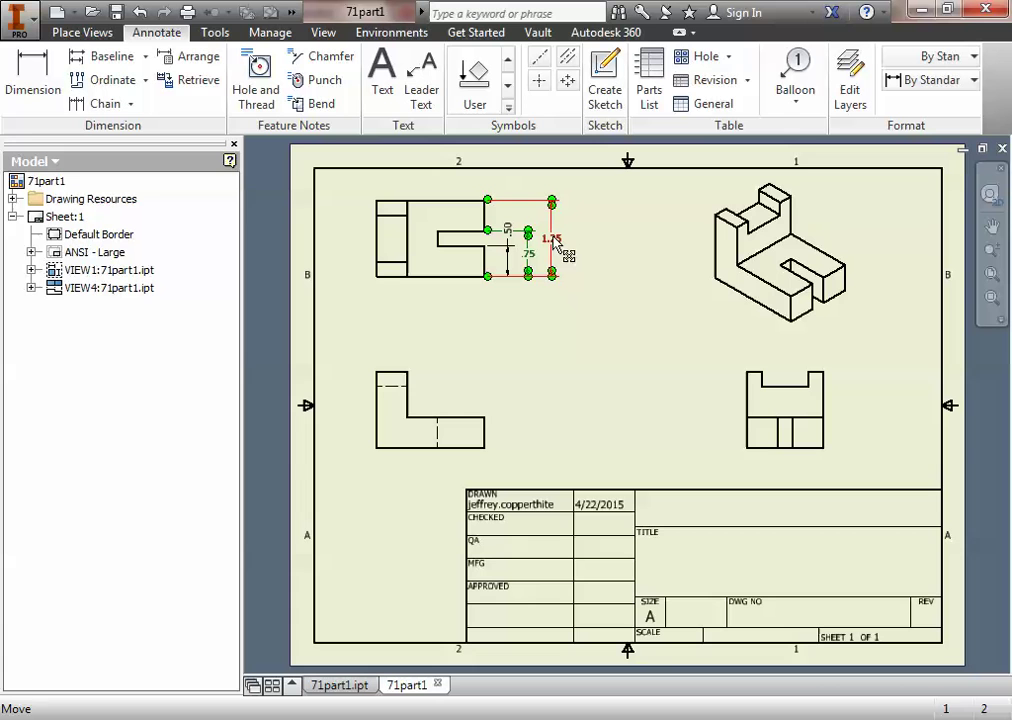
pyautogui.click(552, 241)
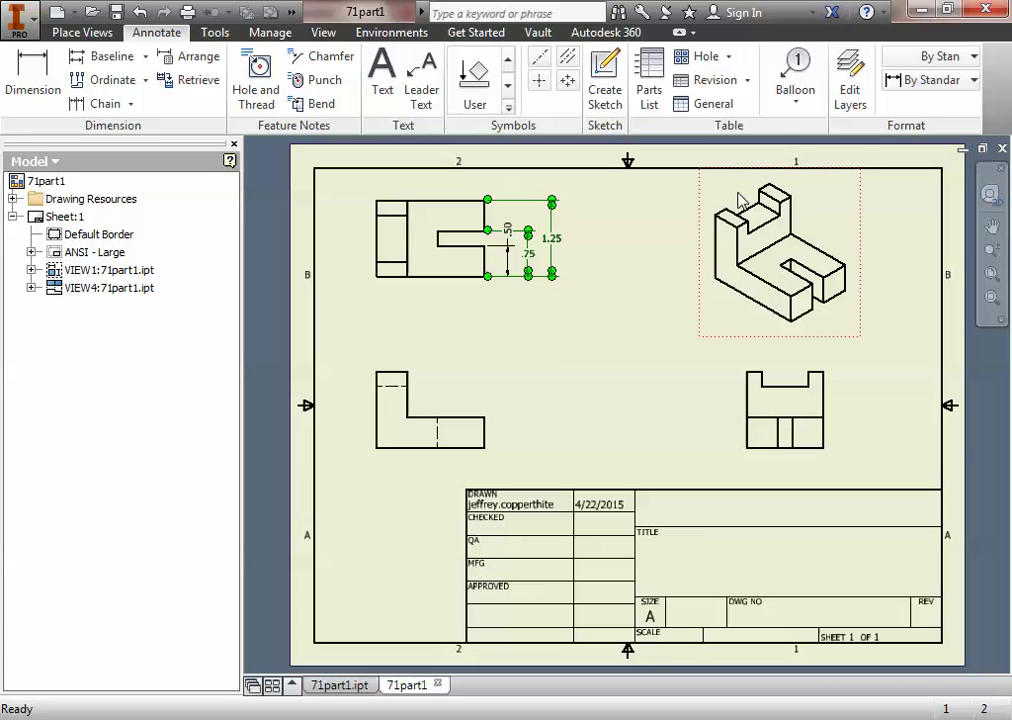
pyautogui.click(975, 88)
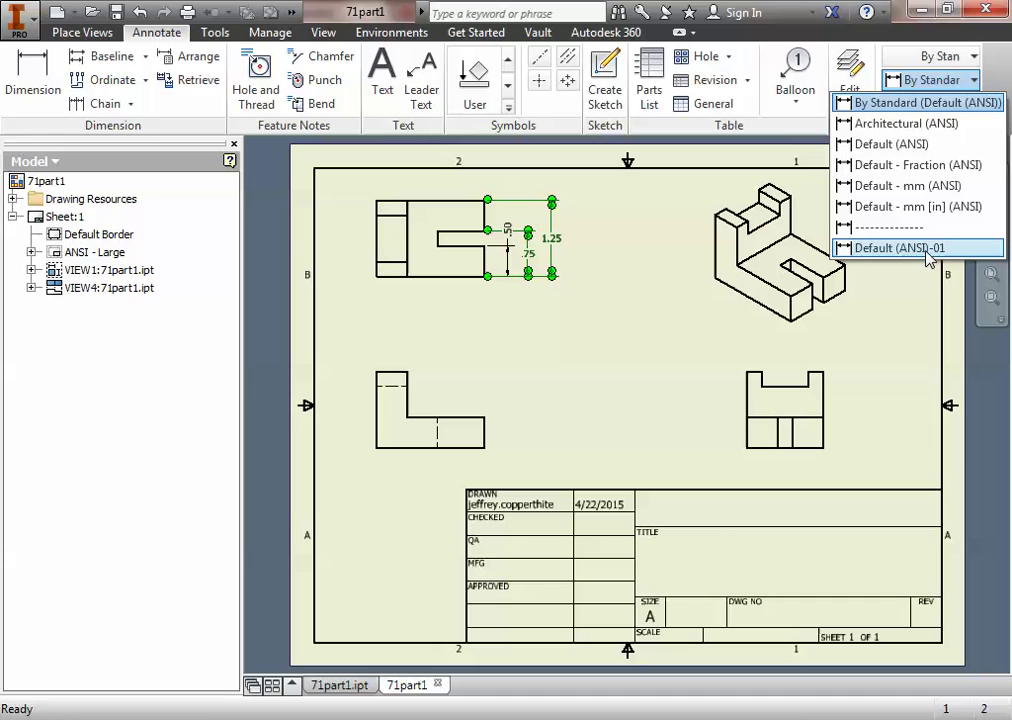
pyautogui.click(929, 250)
pyautogui.click(663, 340)
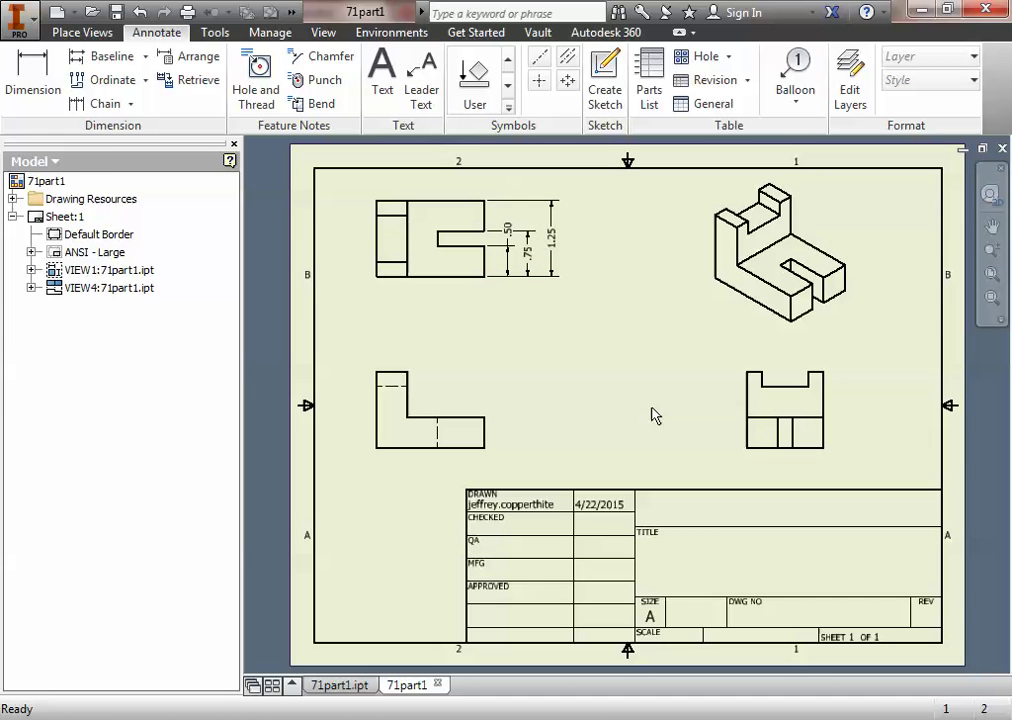
# Place a .50 vertical dimension on the front view's right edge in Default (ANSI)-01
pyautogui.click(32, 88)
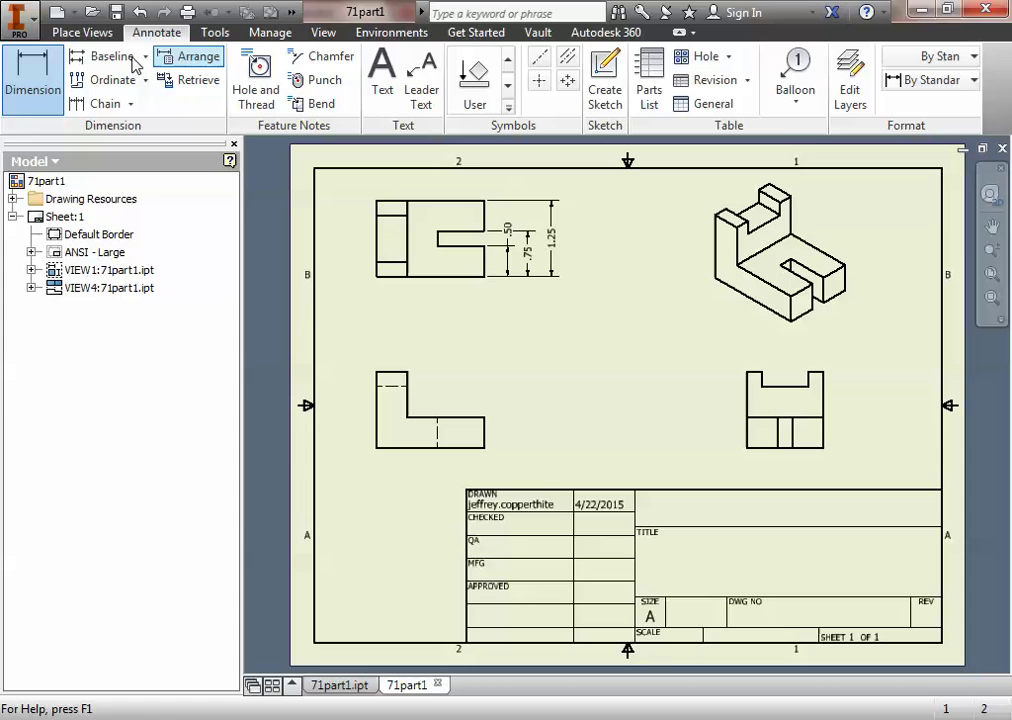
pyautogui.click(903, 80)
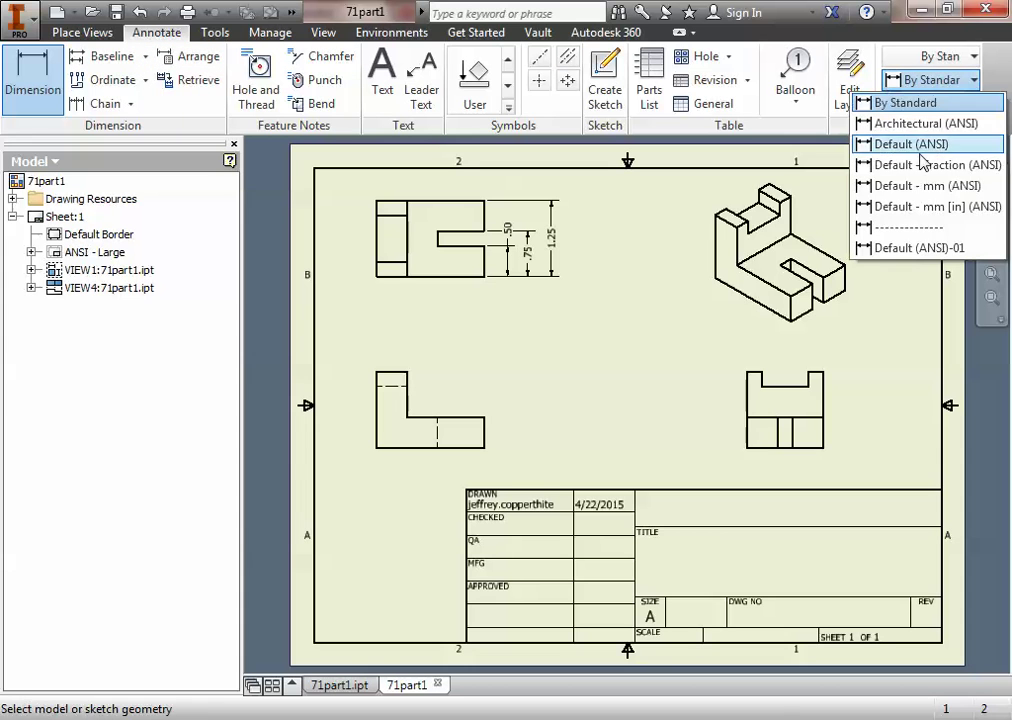
pyautogui.click(933, 249)
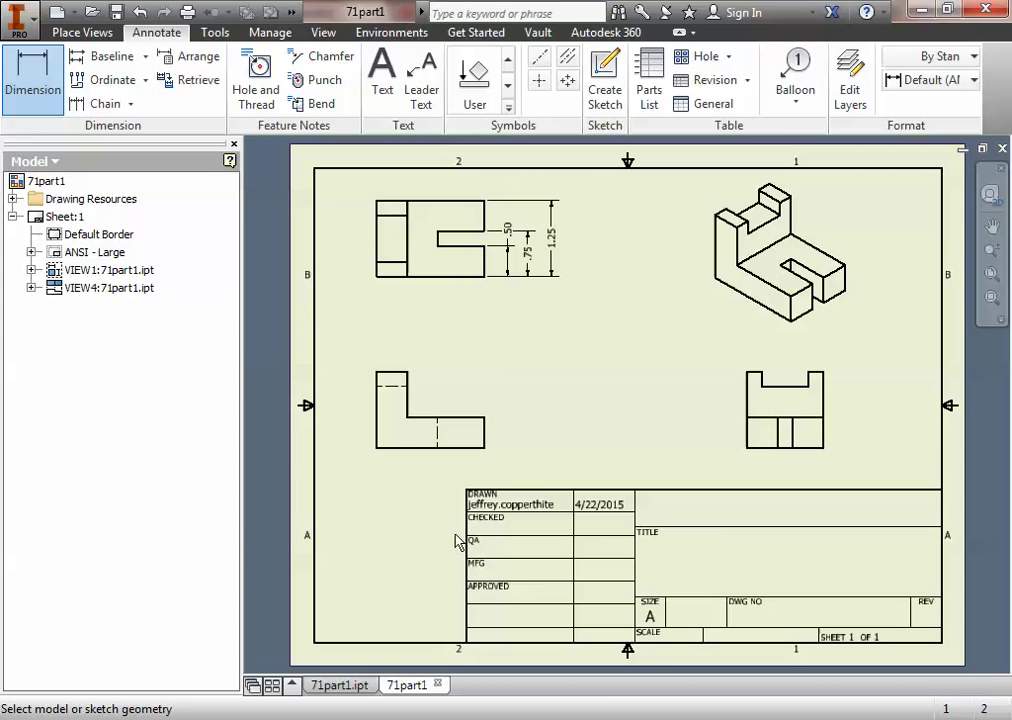
pyautogui.click(485, 433)
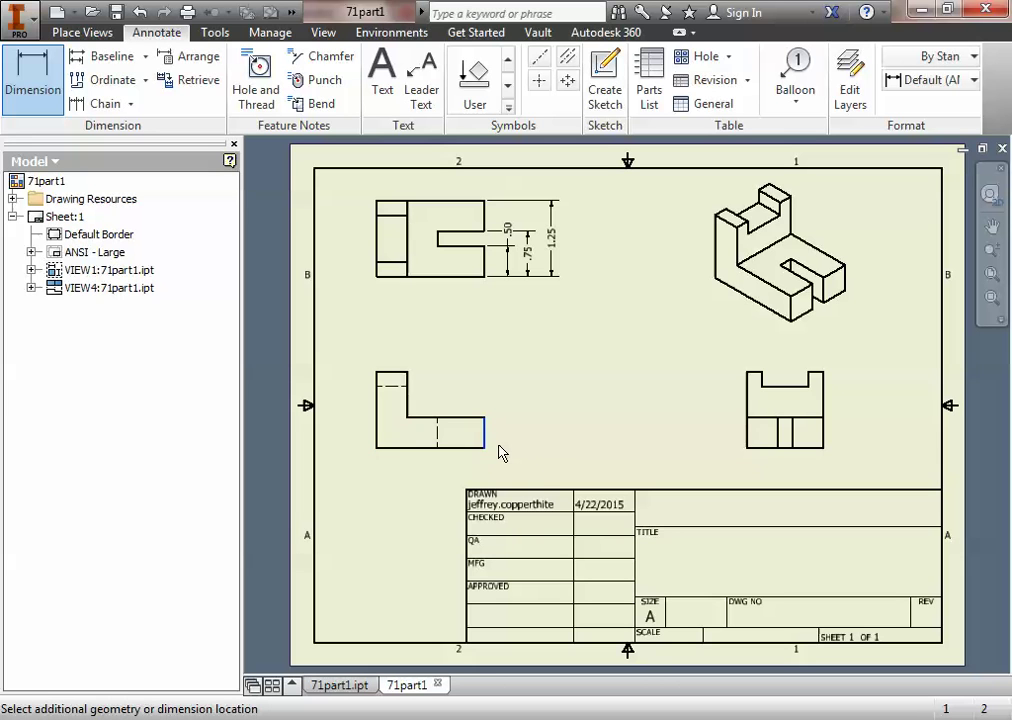
pyautogui.press('Escape')
pyautogui.click(33, 75)
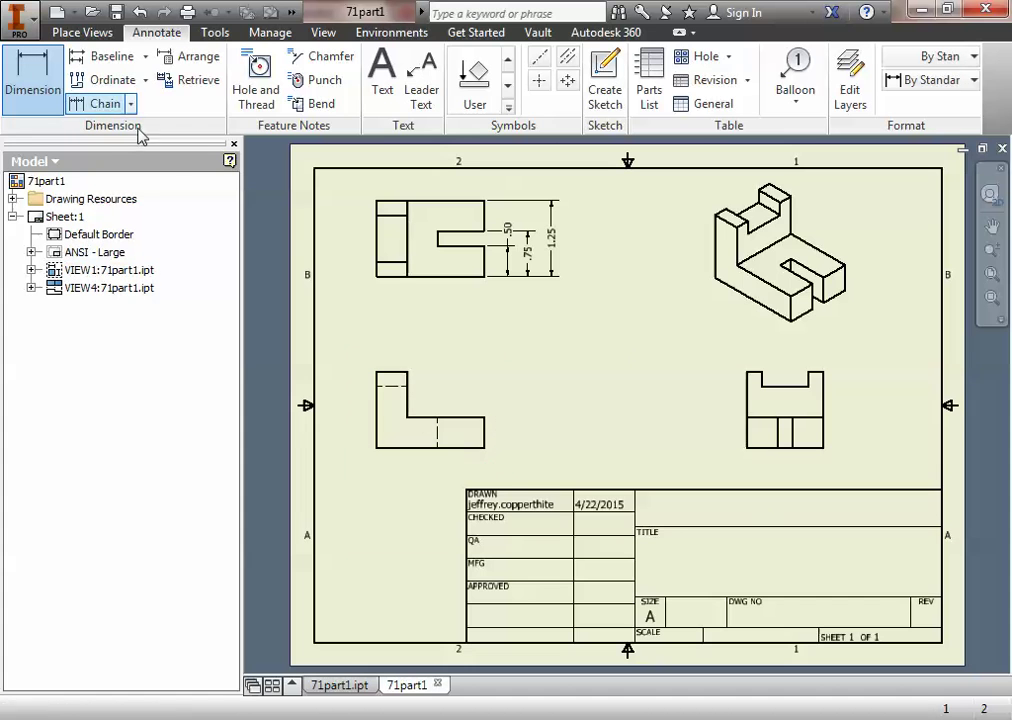
pyautogui.click(928, 80)
pyautogui.click(914, 205)
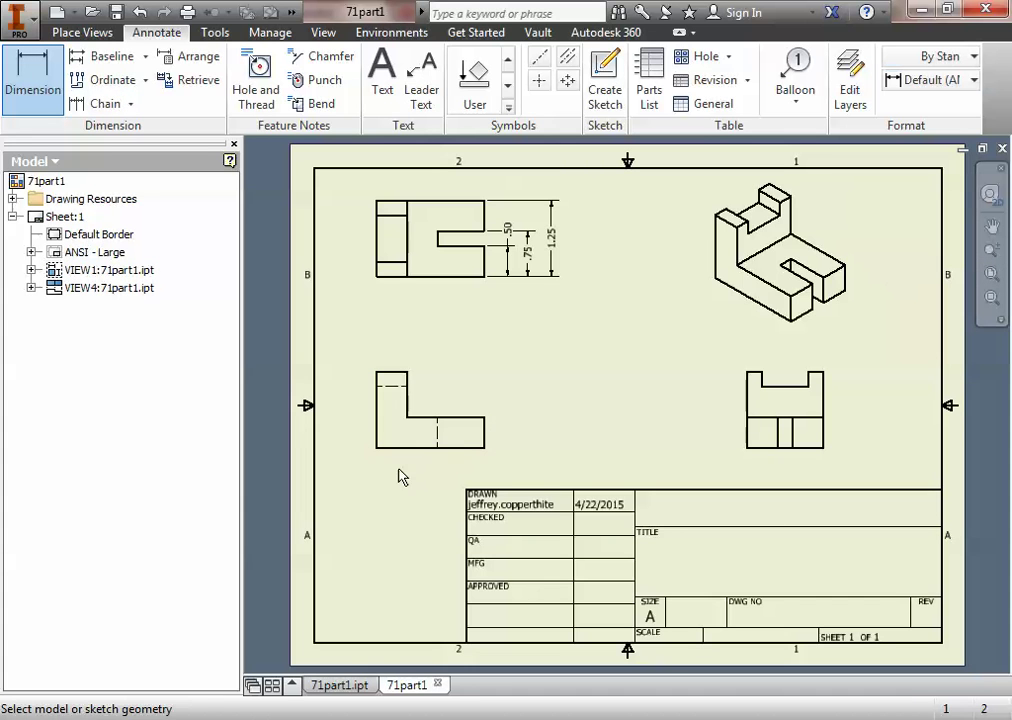
pyautogui.click(486, 433)
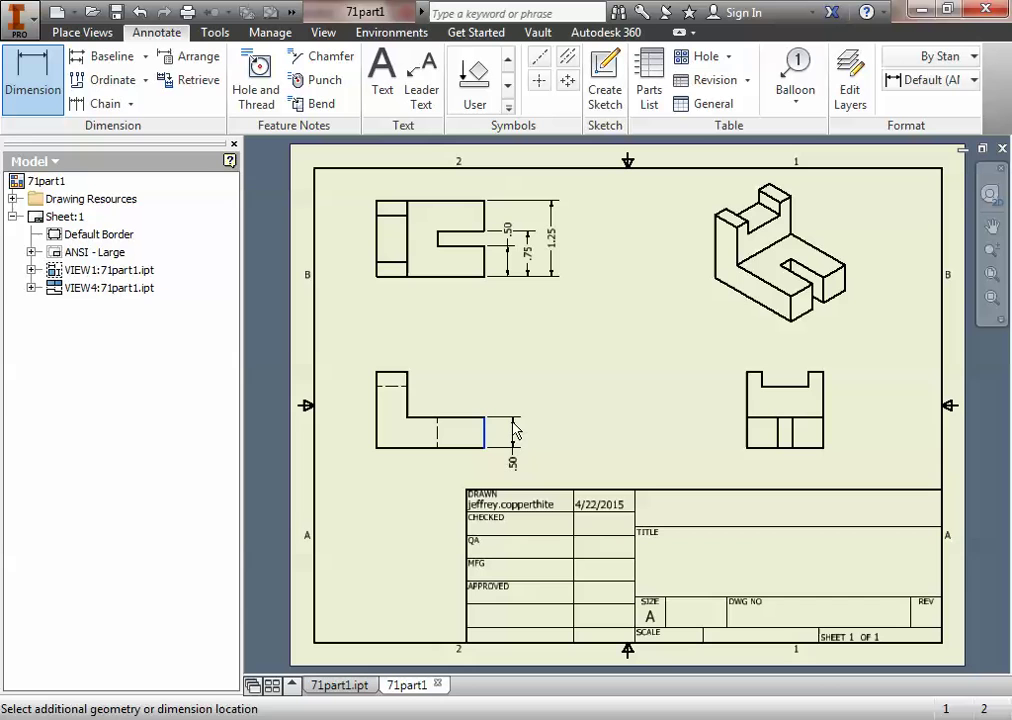
pyautogui.click(515, 430)
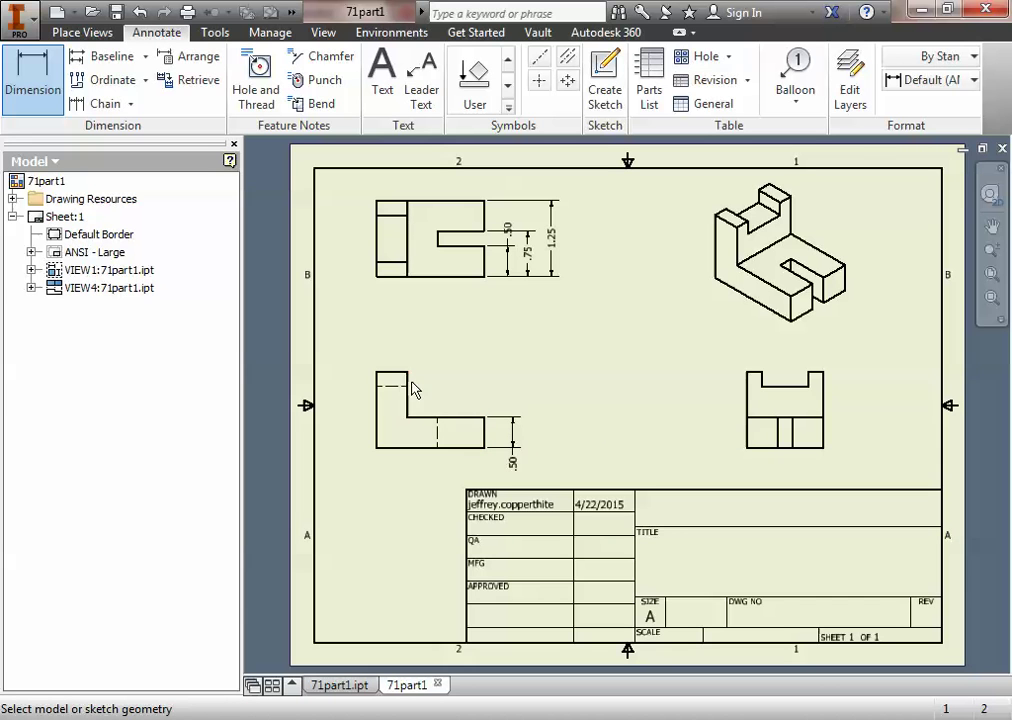
# Add a 1.25 overall height and a 1.75 width dimension to the front view
pyautogui.click(460, 447)
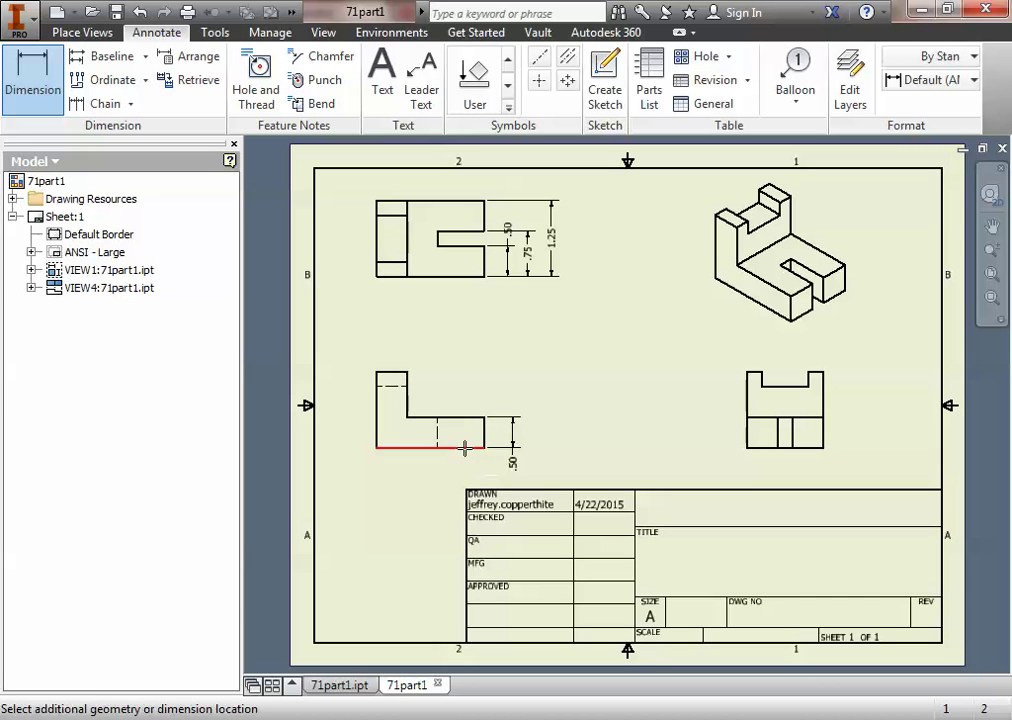
pyautogui.click(400, 372)
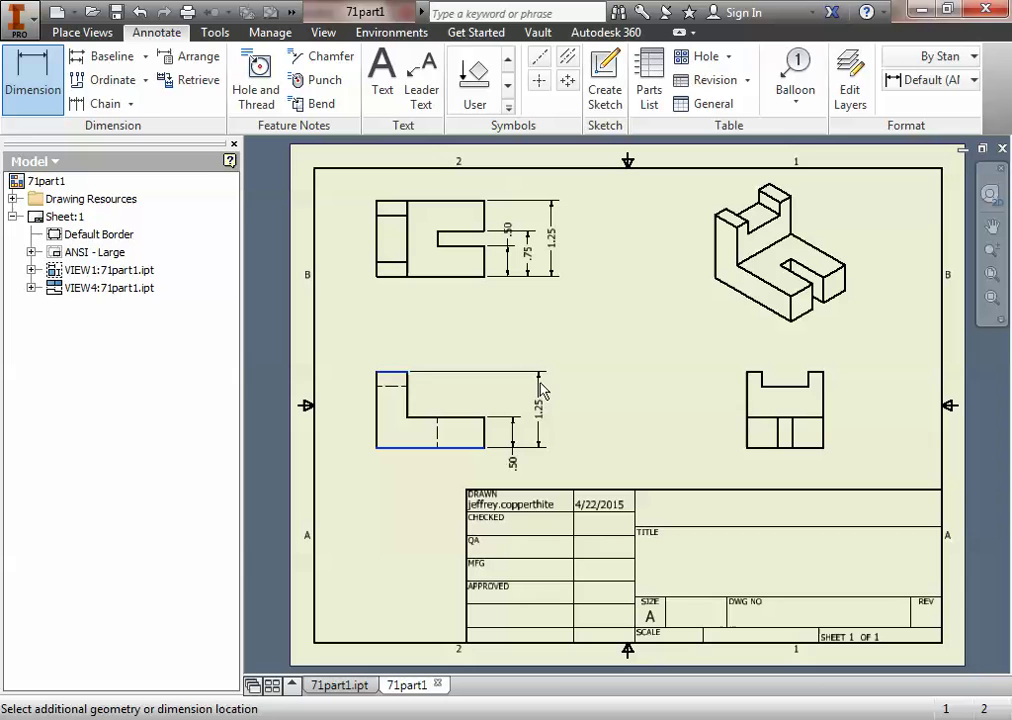
pyautogui.click(541, 392)
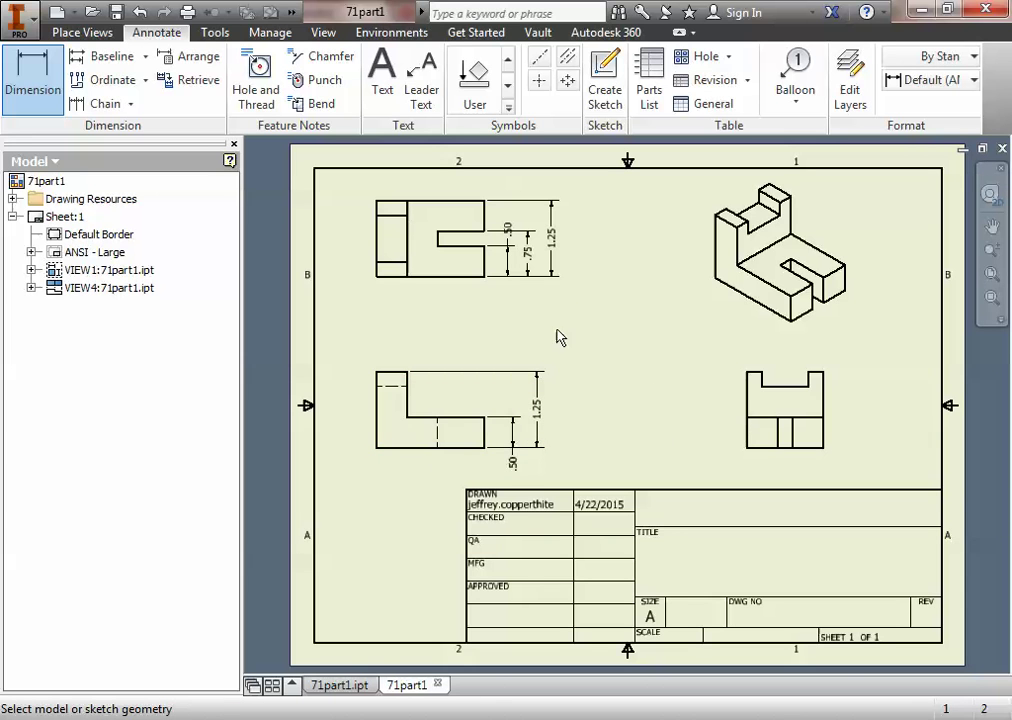
pyautogui.click(417, 448)
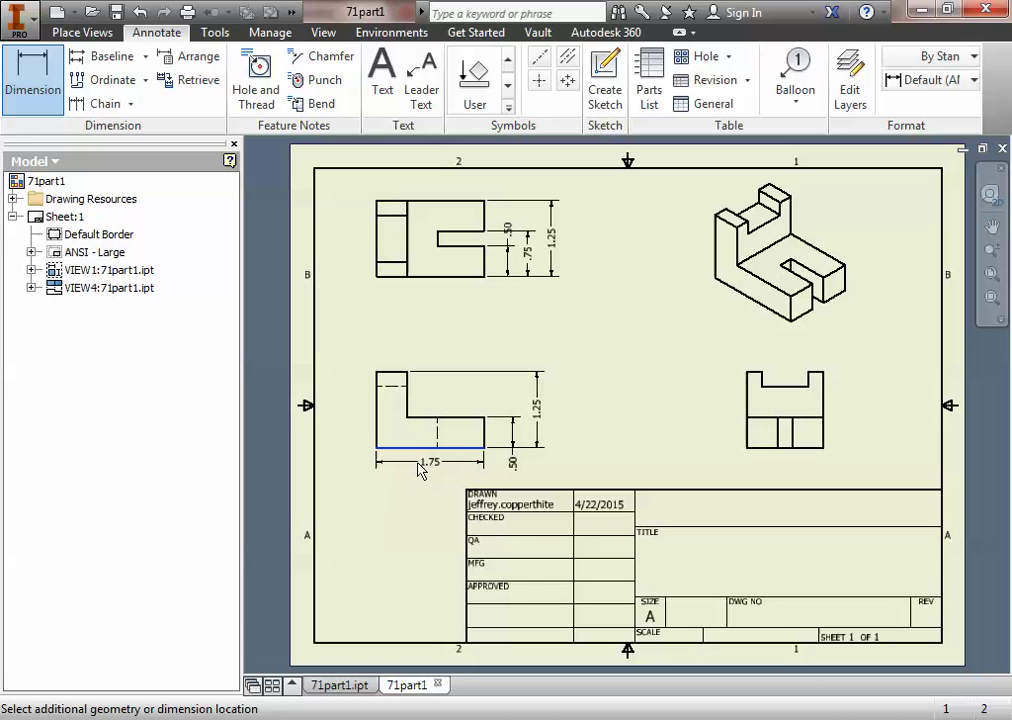
pyautogui.click(418, 464)
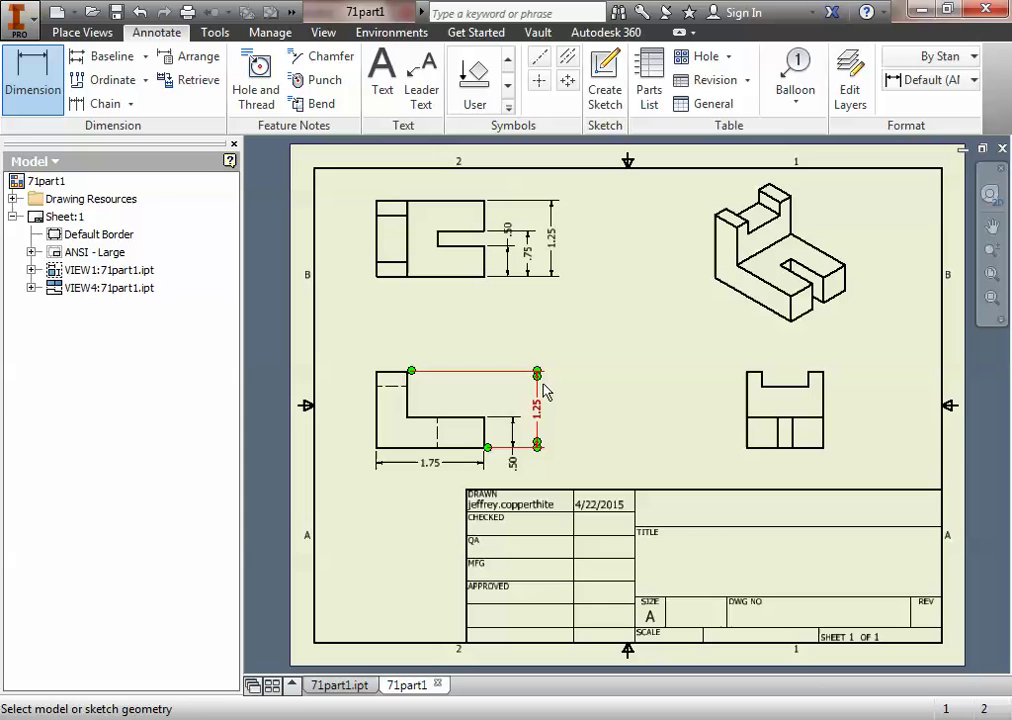
# Dimension the lower-right view's slot height as 1.00
pyautogui.click(800, 449)
pyautogui.click(800, 387)
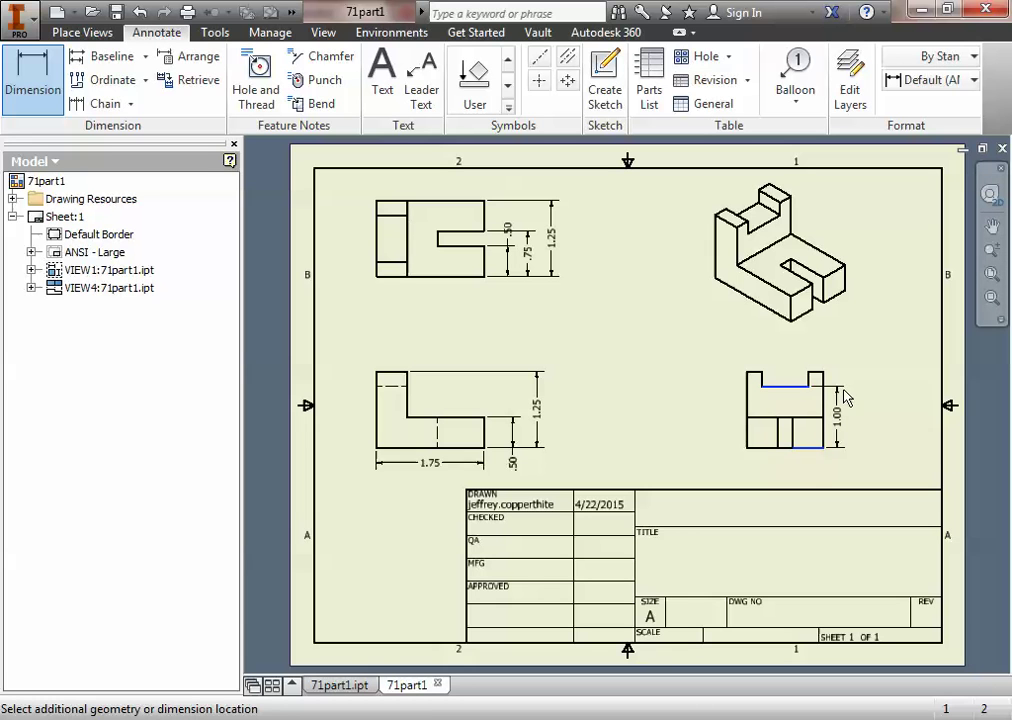
pyautogui.click(845, 398)
pyautogui.click(806, 448)
pyautogui.click(784, 387)
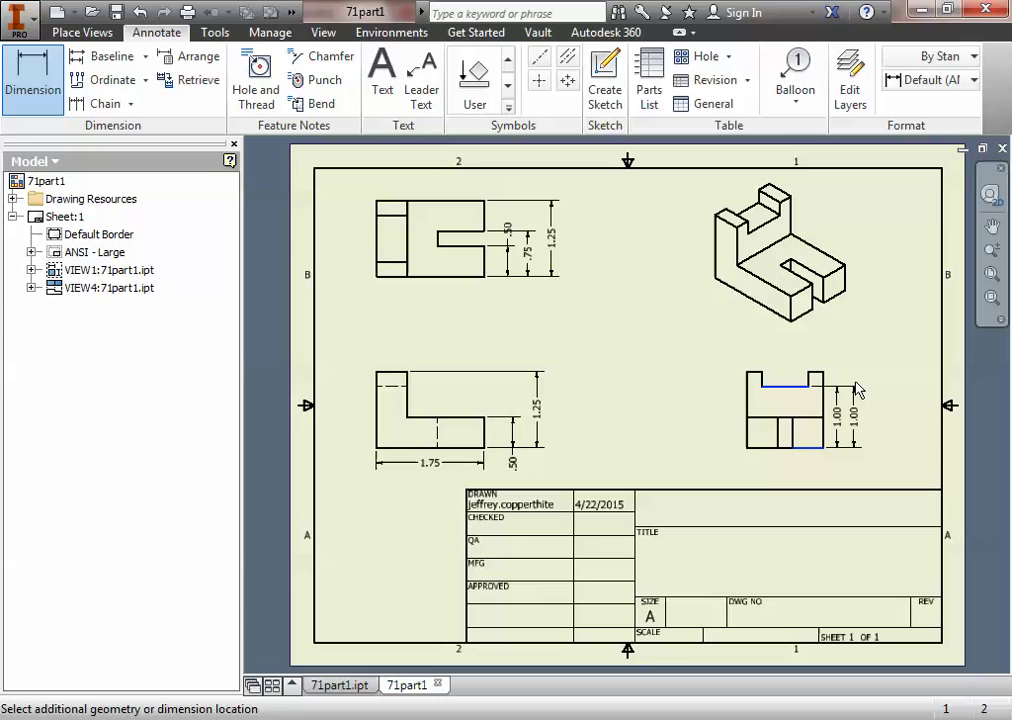
pyautogui.press('Escape')
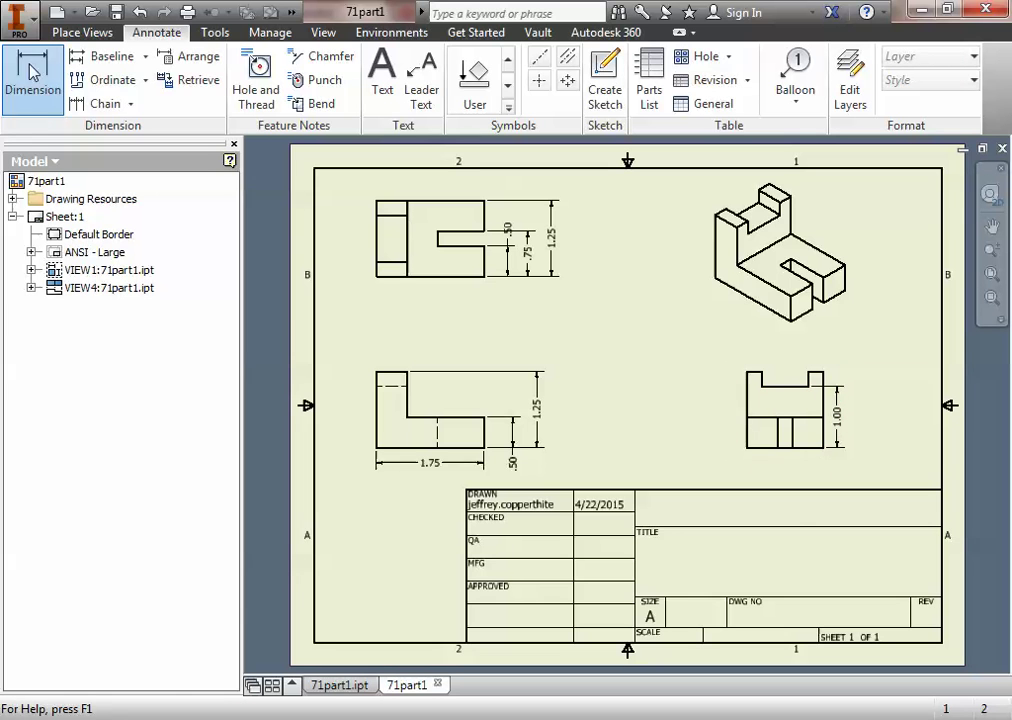
# Add a 1.25 overall height dimension to the right of the lower-right view
pyautogui.click(33, 72)
pyautogui.click(804, 449)
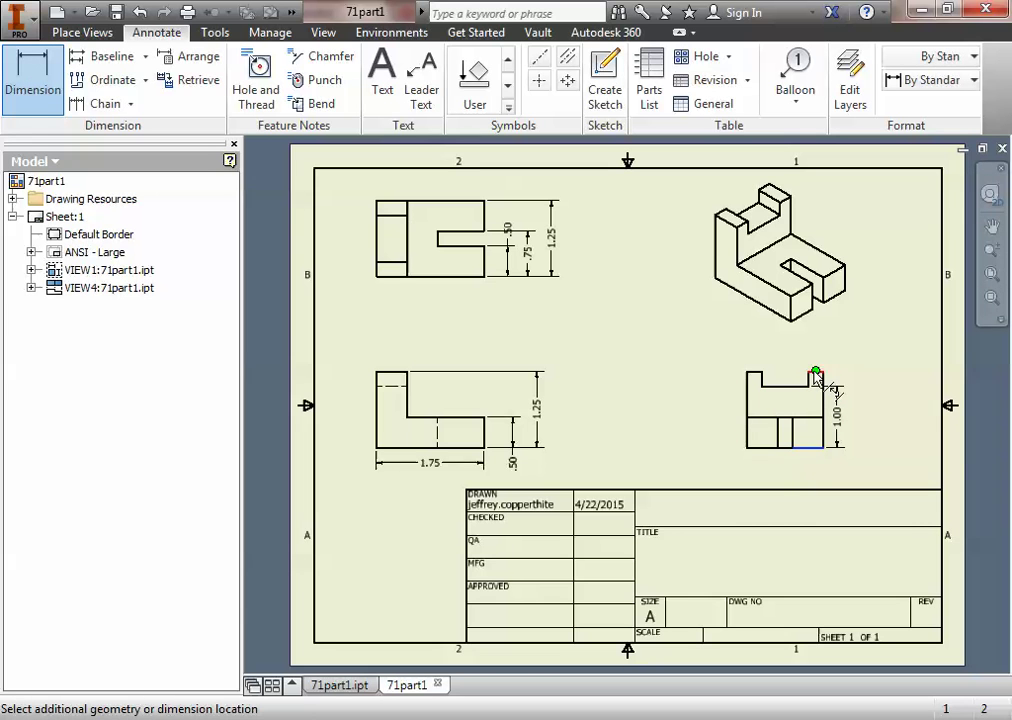
pyautogui.click(816, 377)
pyautogui.click(858, 408)
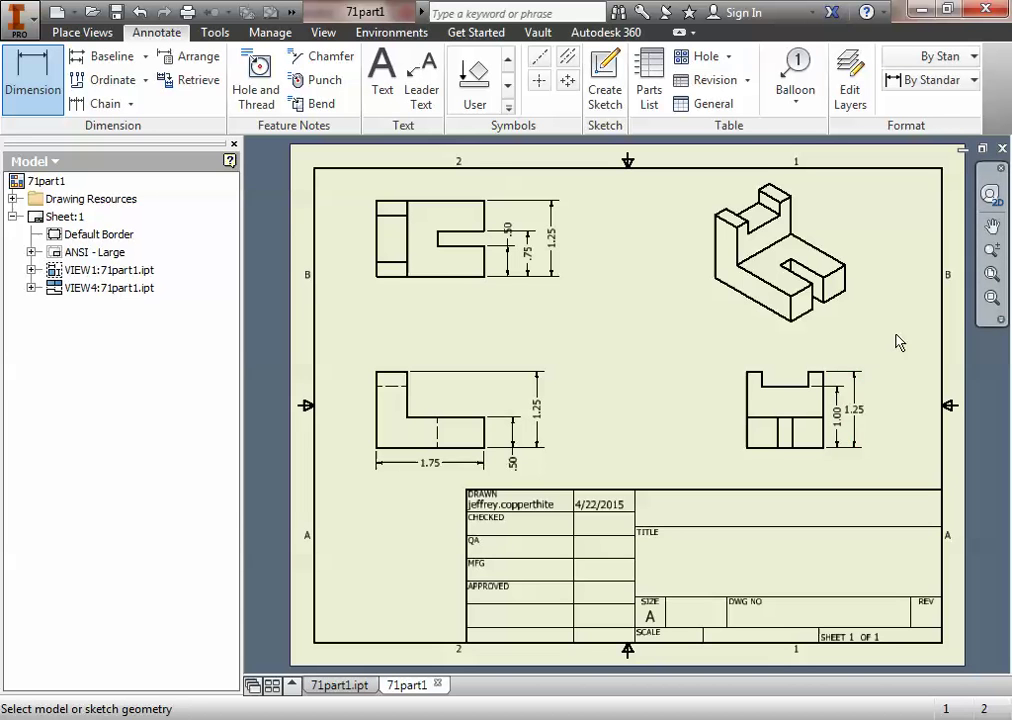
# Switch the lower-right 1.25 dimension to Default (ANSI)-01 so its text reads vertically
pyautogui.doubleClick(858, 413)
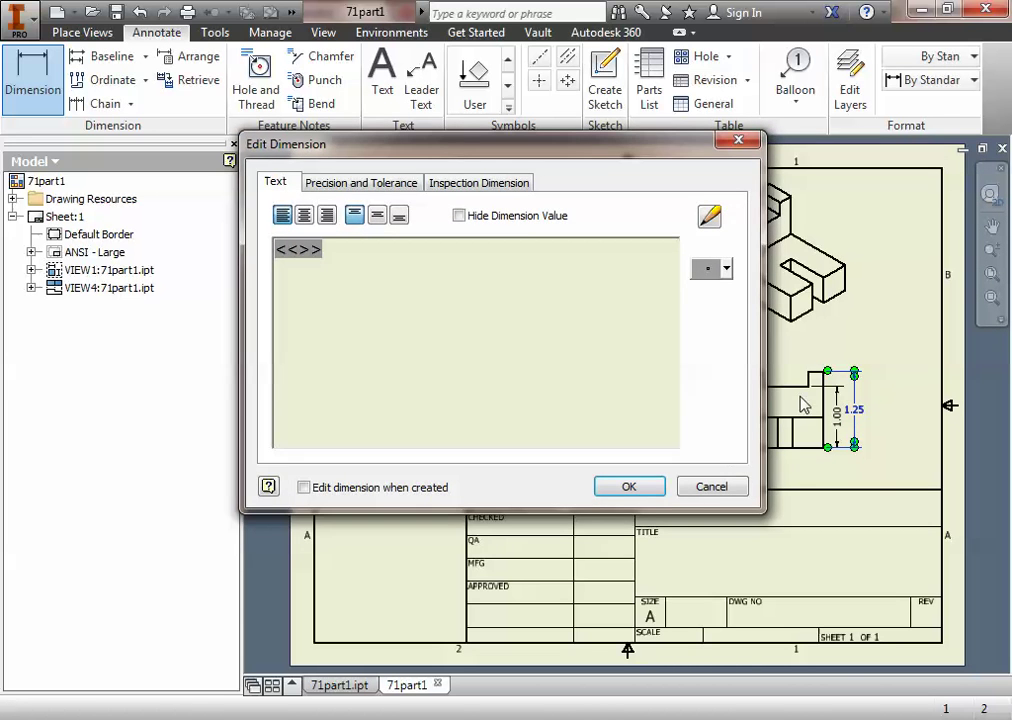
pyautogui.click(713, 484)
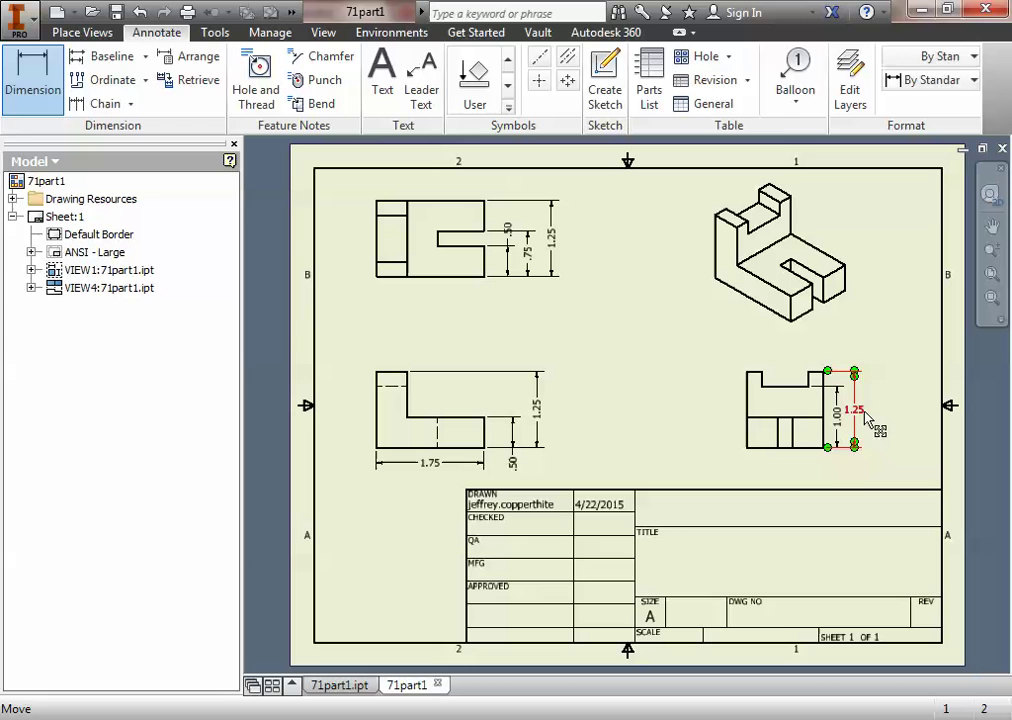
pyautogui.press('Escape')
pyautogui.click(930, 80)
pyautogui.click(922, 314)
pyautogui.click(592, 387)
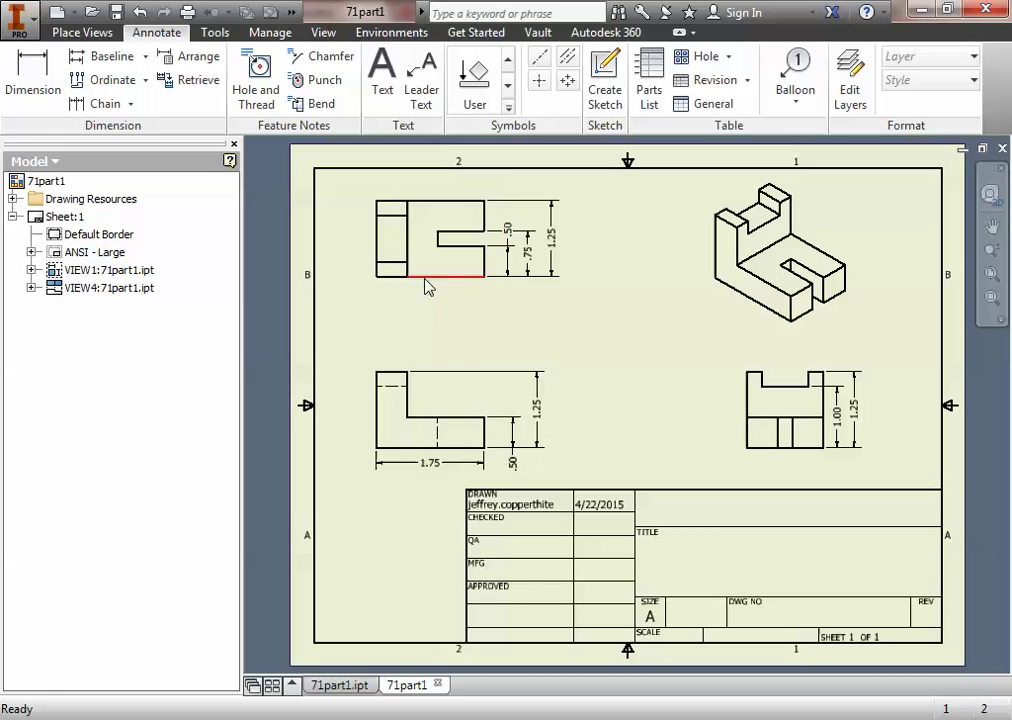
# Delete the 1.75 width dimension under the front view
pyautogui.click(437, 470)
pyautogui.press('Delete')
pyautogui.click(33, 80)
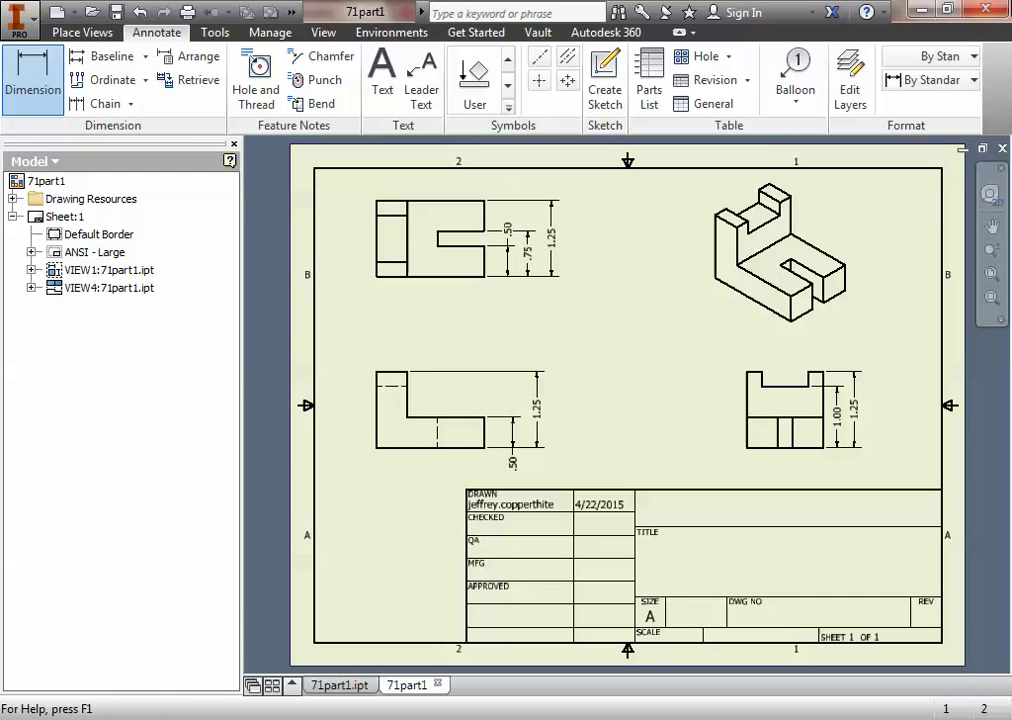
# Dimension the top view's widths as 1.25 and 1.75 from its right edge, below the view
pyautogui.click(930, 80)
pyautogui.click(904, 248)
pyautogui.click(484, 262)
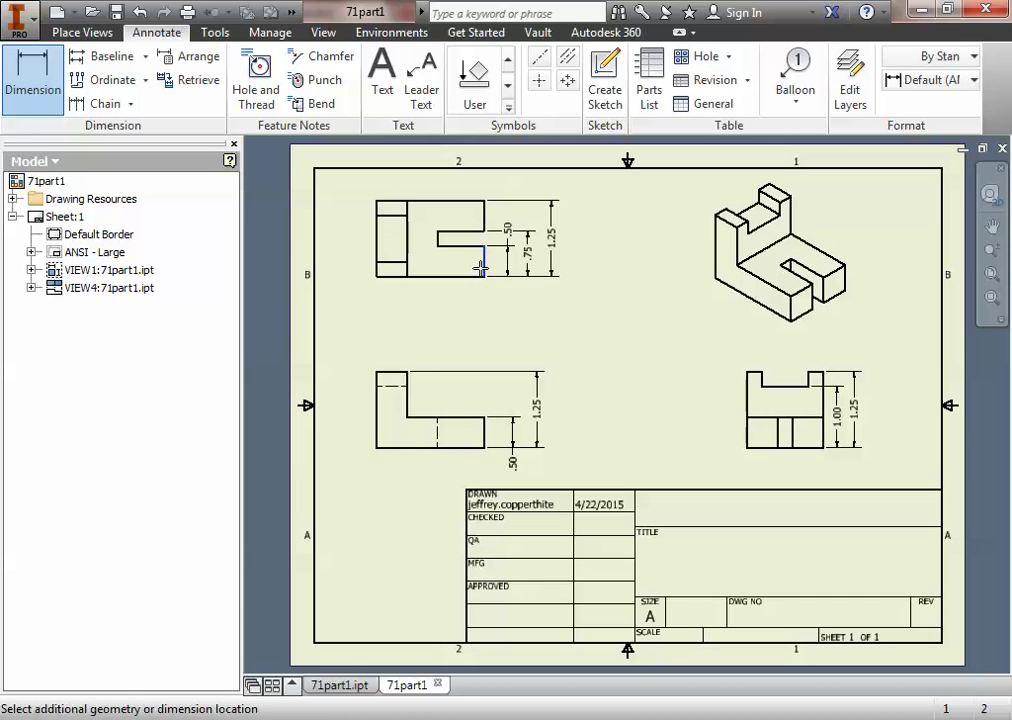
pyautogui.click(409, 266)
pyautogui.click(441, 302)
pyautogui.click(484, 264)
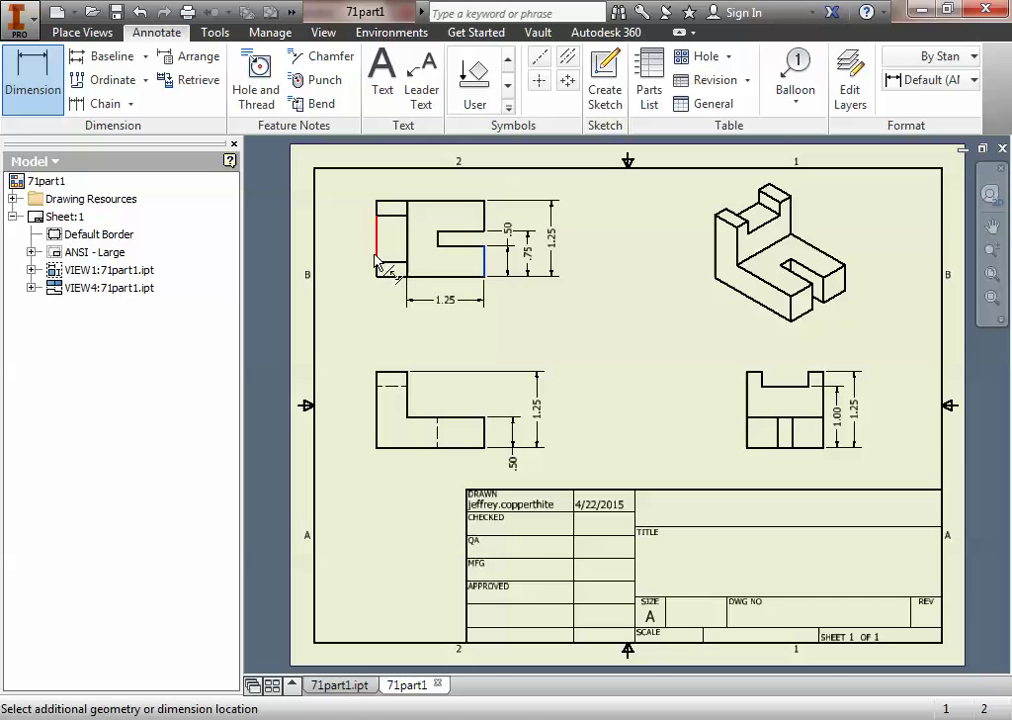
pyautogui.click(378, 262)
pyautogui.click(450, 322)
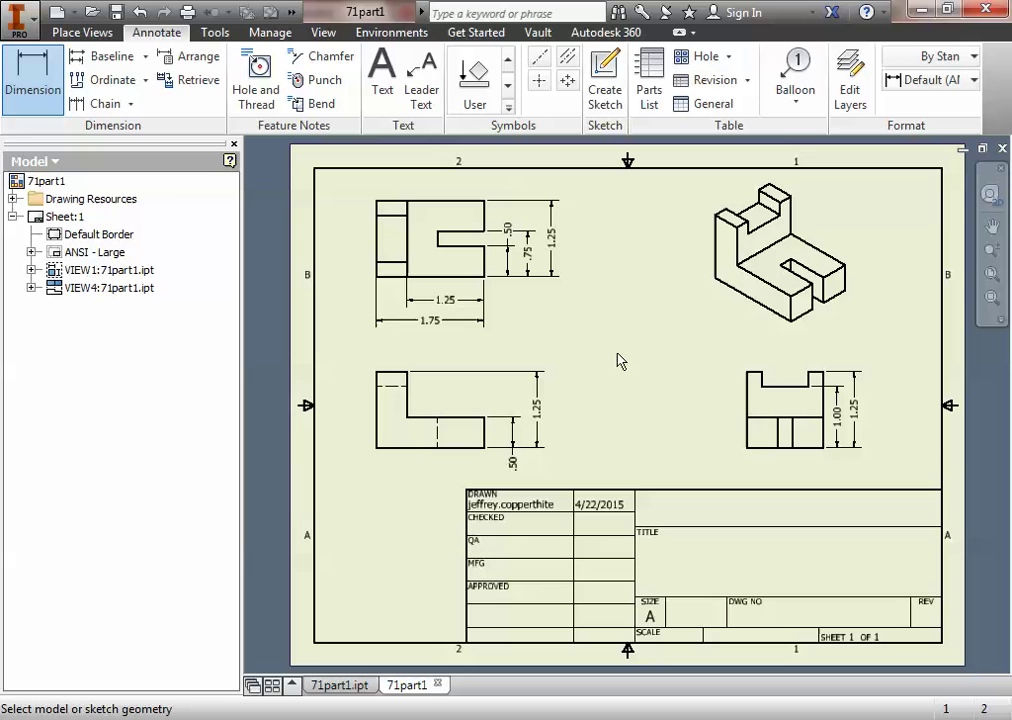